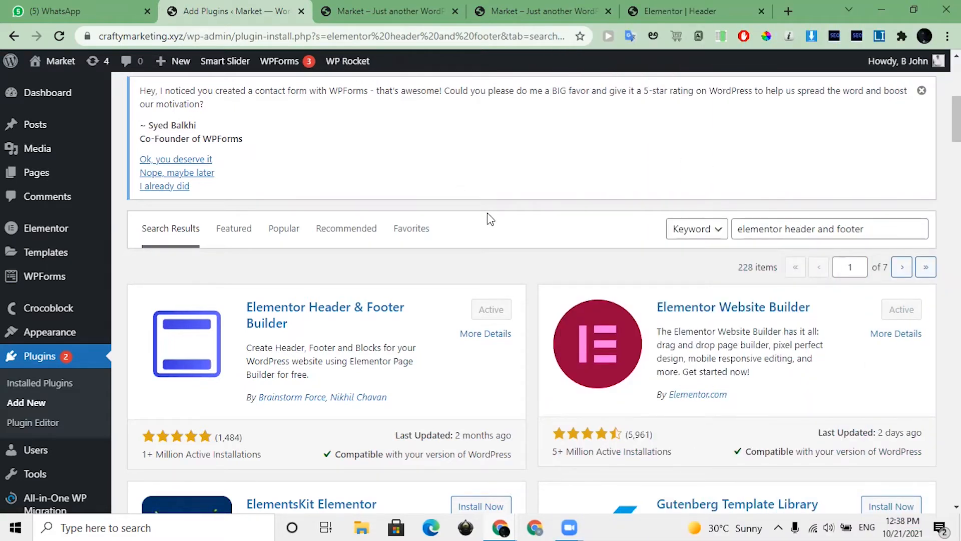
Step: Open the Elementor Header & Footer Builder template list and review the existing templates
mouse_move(65, 228)
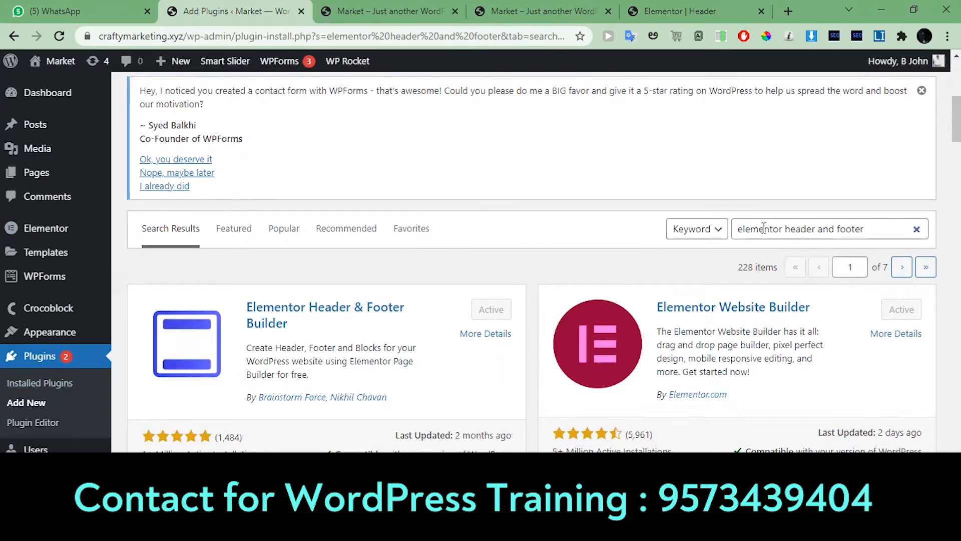
drag(737, 229, 871, 229)
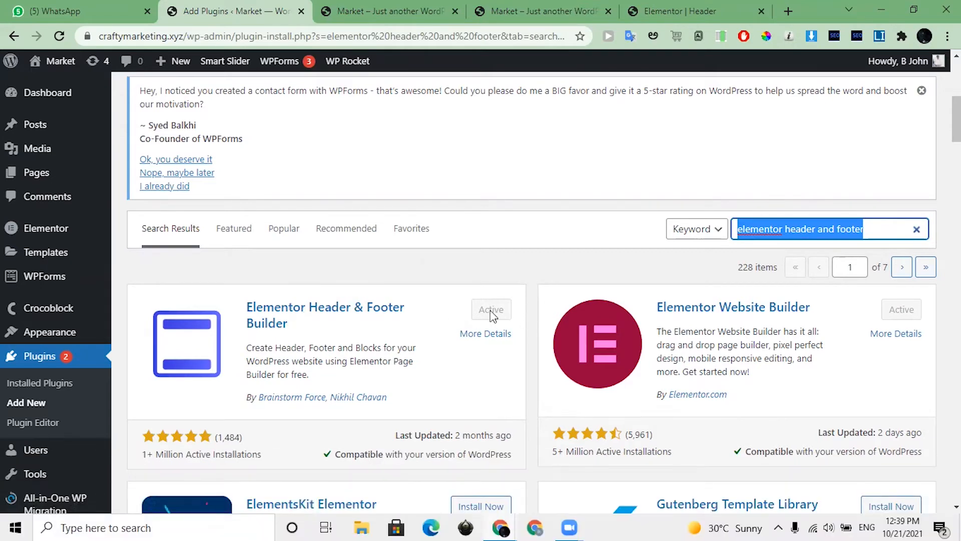
scroll(491, 310, down, 2)
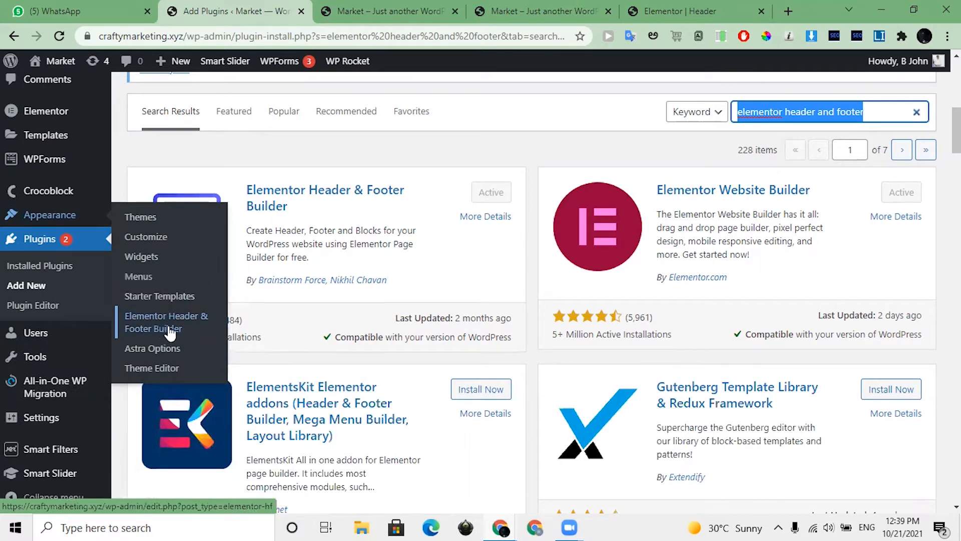
click(140, 328)
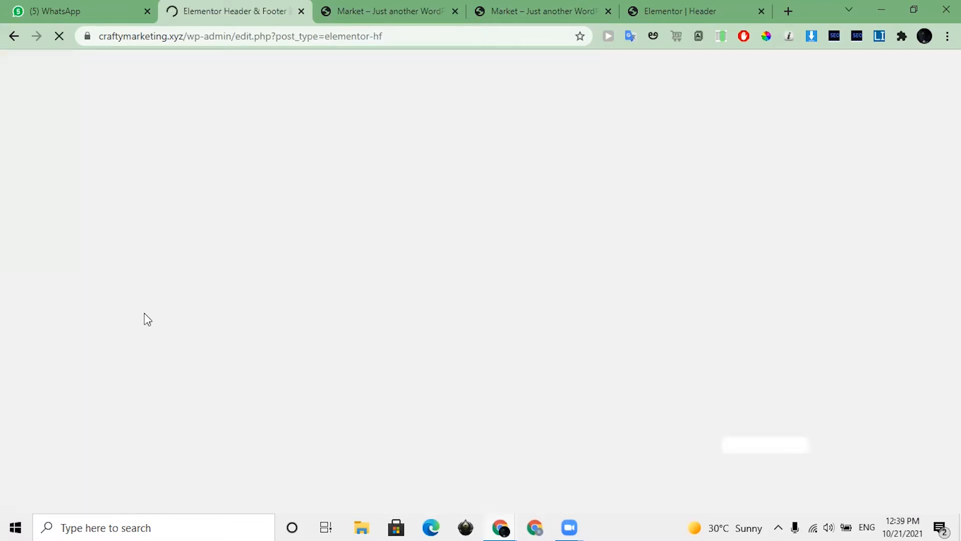
scroll(319, 285, down, 4)
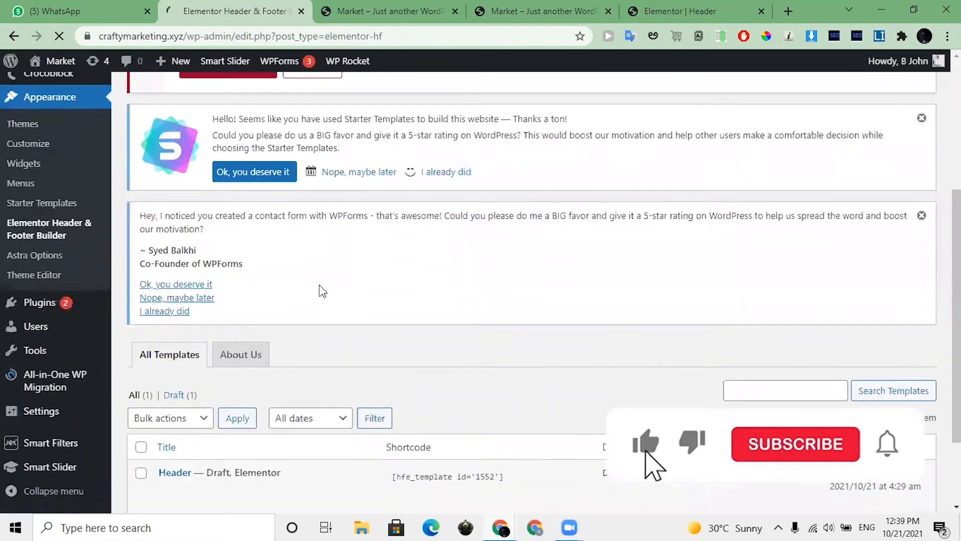
scroll(392, 275, down, 3)
scroll(377, 255, up, 7)
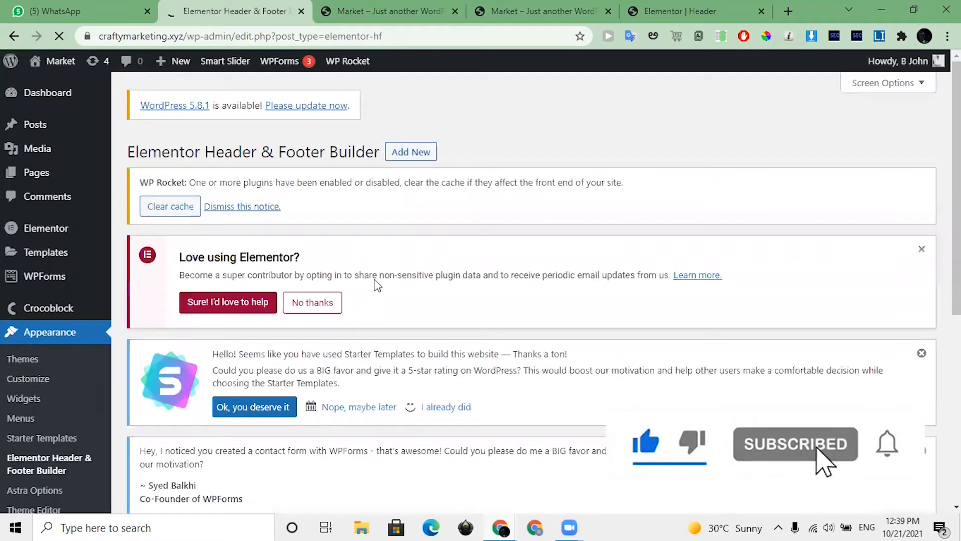
scroll(377, 284, down, 6)
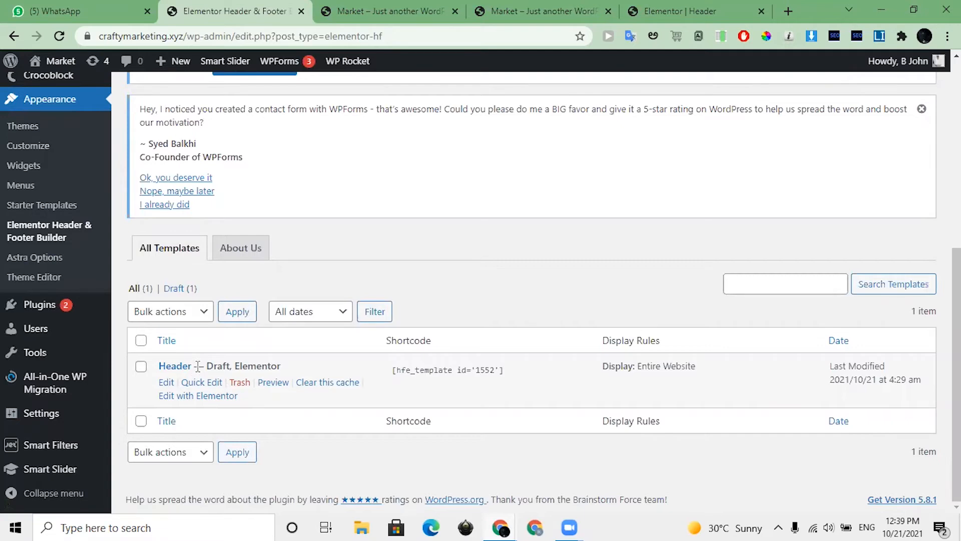
scroll(212, 311, up, 7)
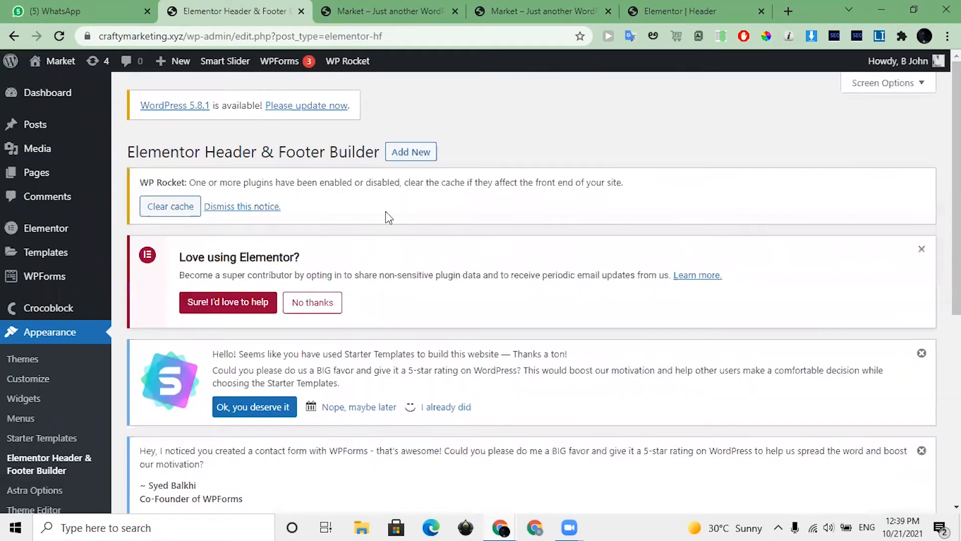
Step: Add a new header or footer template and title it "Header 2"
click(411, 156)
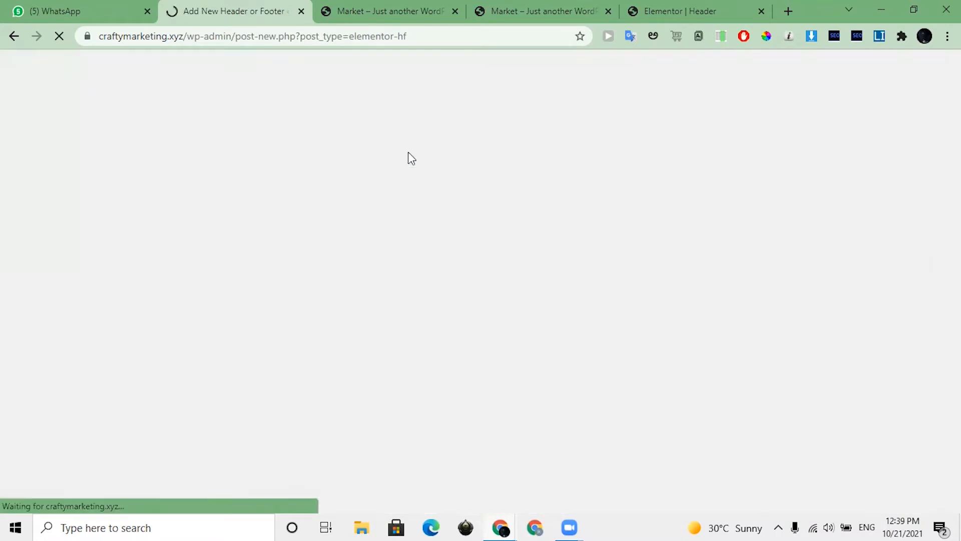
scroll(299, 185, down, 2)
scroll(236, 233, up, 2)
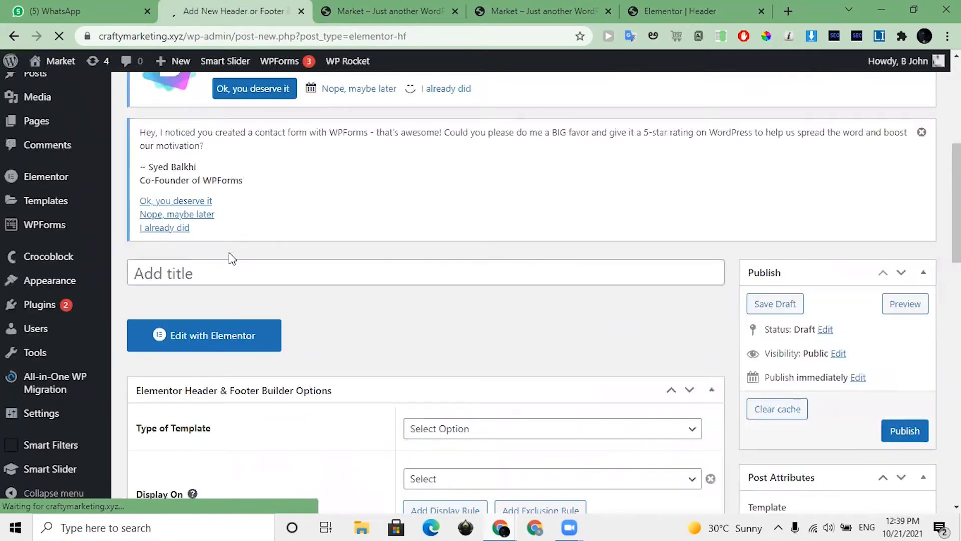
scroll(216, 157, down, 2)
click(211, 155)
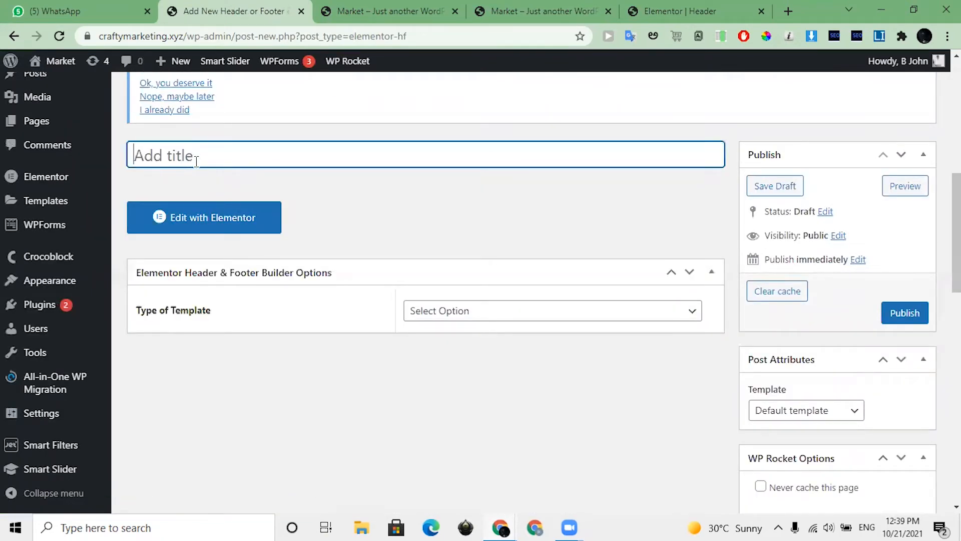
text(Header 2)
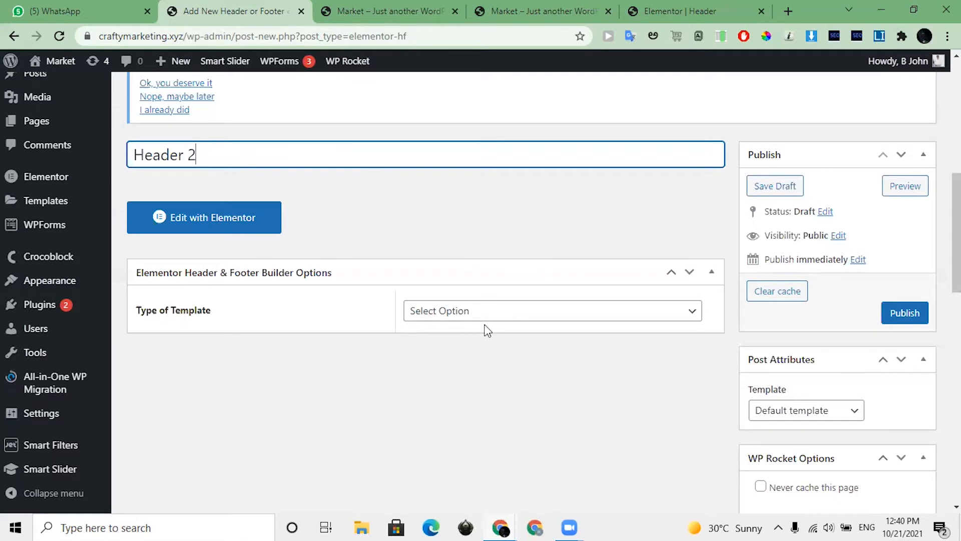
Step: Set the template type to Header and have it display on the Entire Website
click(468, 318)
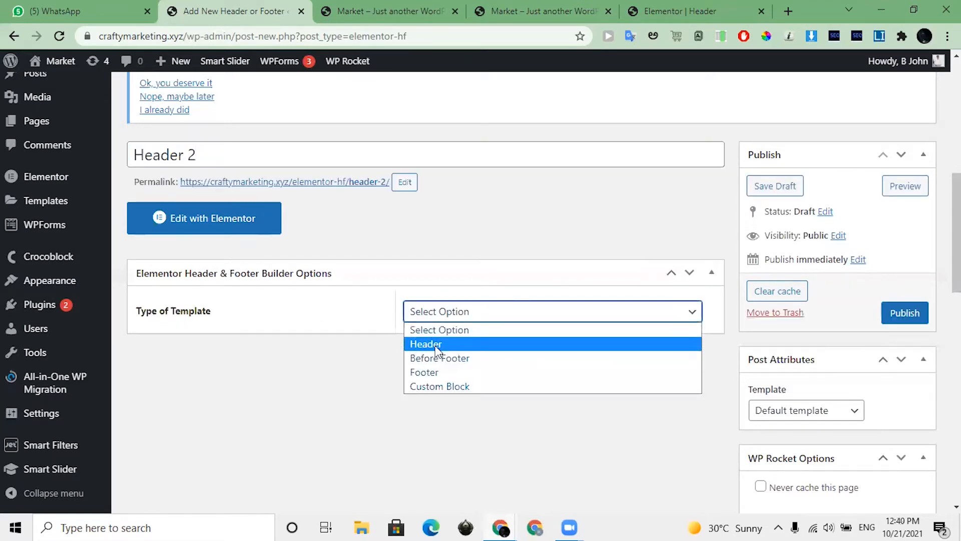
click(411, 348)
scroll(423, 331, down, 2)
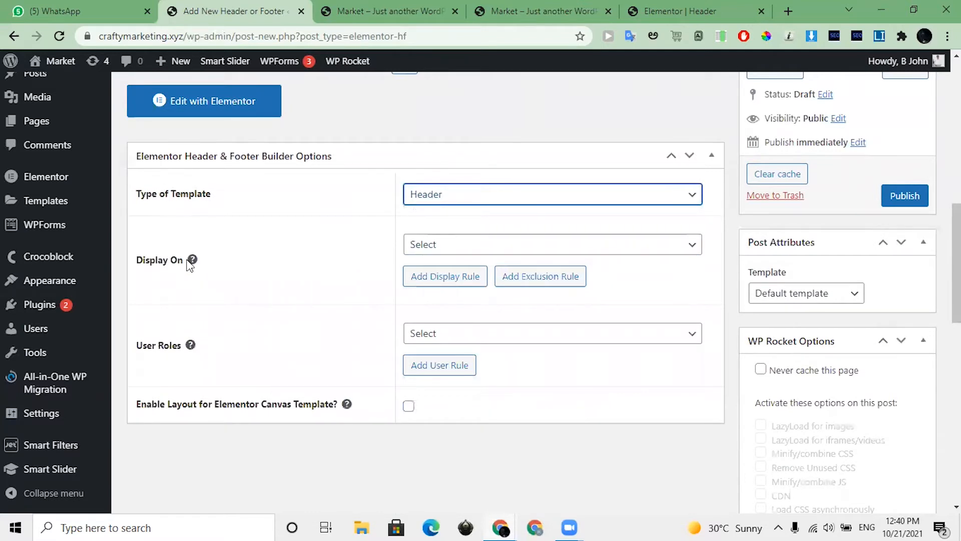
click(567, 247)
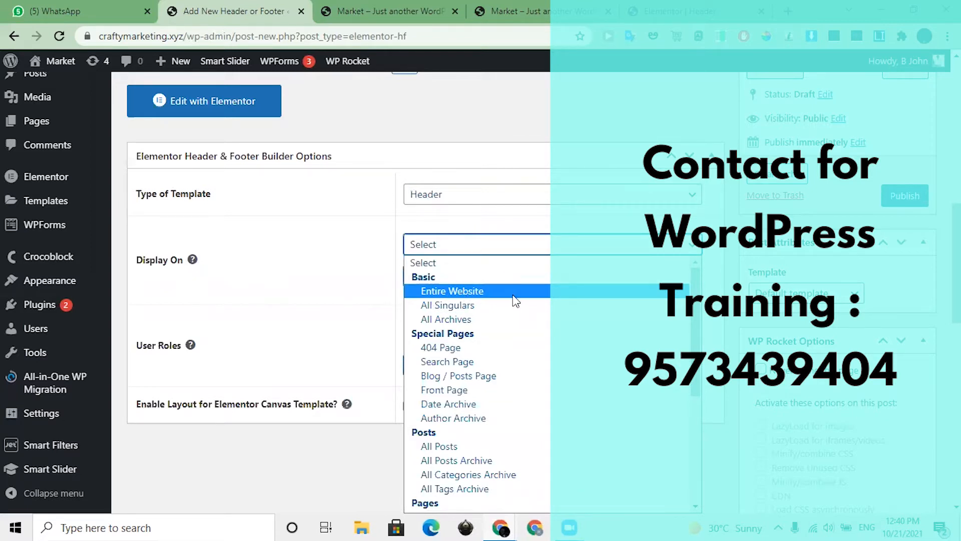
click(461, 292)
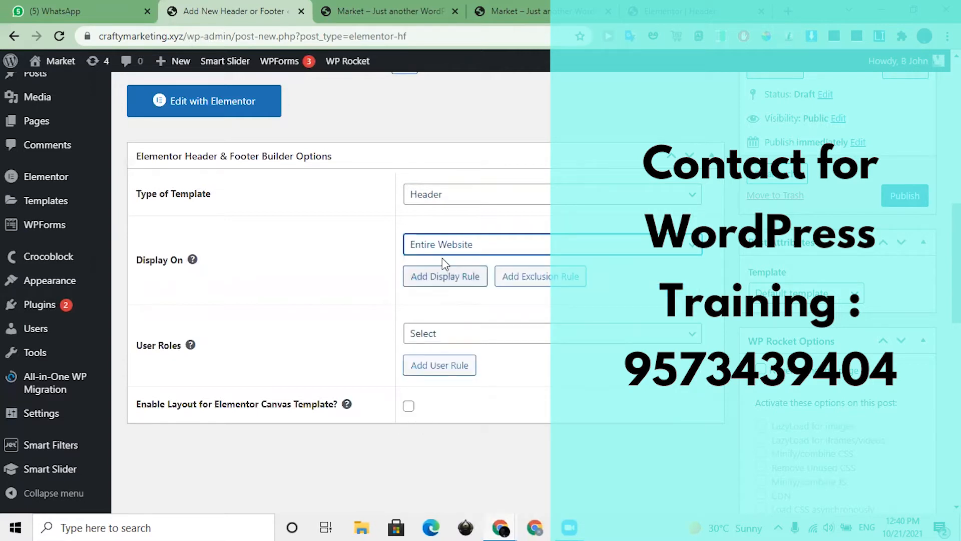
click(461, 247)
click(464, 292)
scroll(567, 279, up, 2)
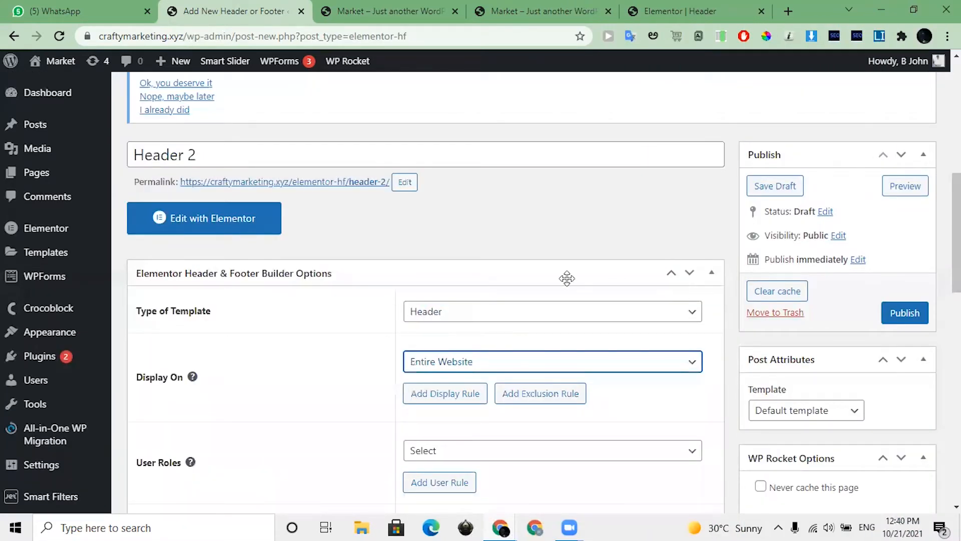
Step: Publish the Header 2 template and open it for editing with Elementor
scroll(473, 232, up, 2)
click(914, 431)
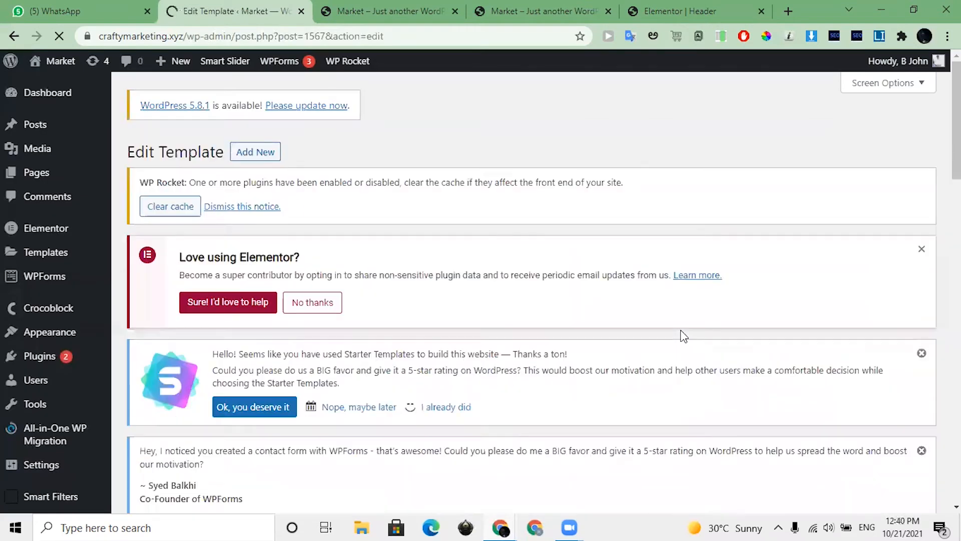
scroll(351, 330, down, 7)
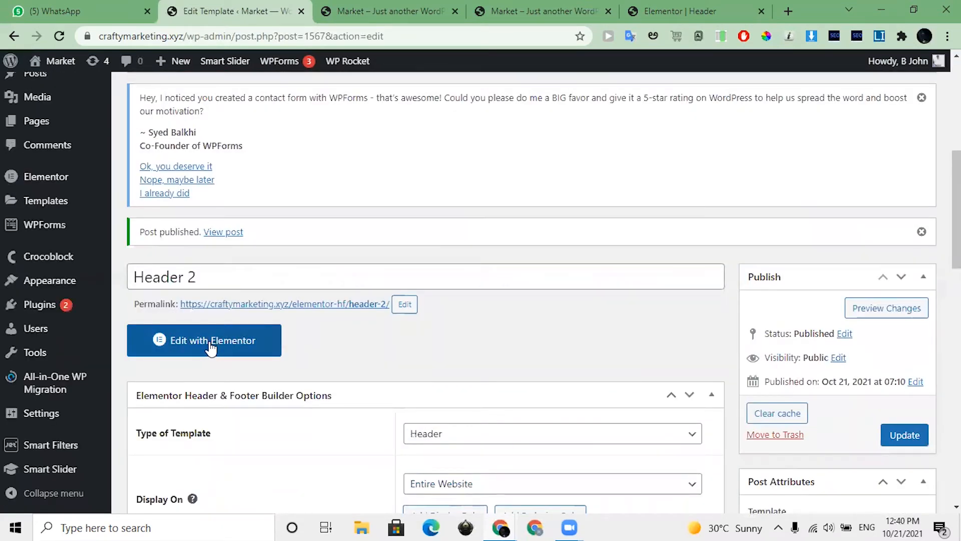
click(211, 345)
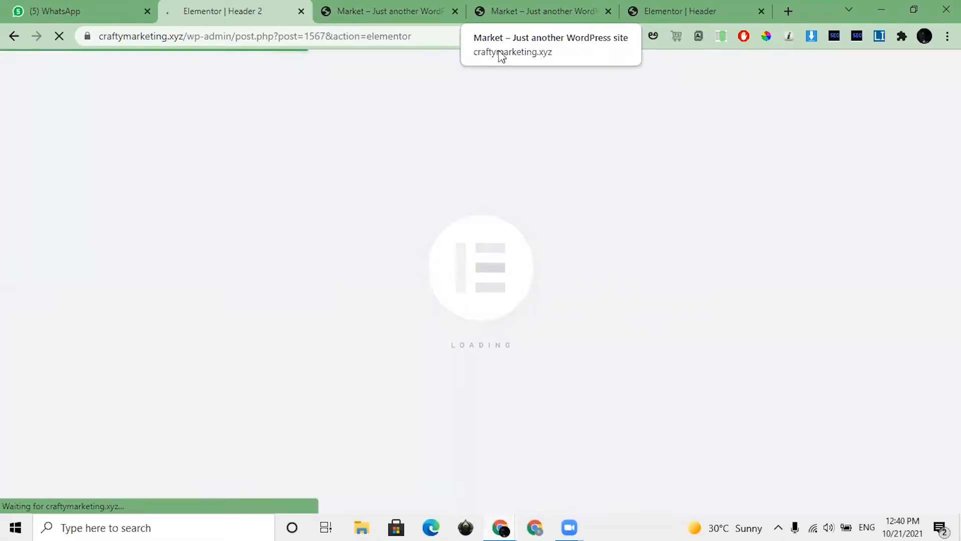
Step: Check the finished header on the live Market site, and add a section of three equal columns to Header 2
click(513, 14)
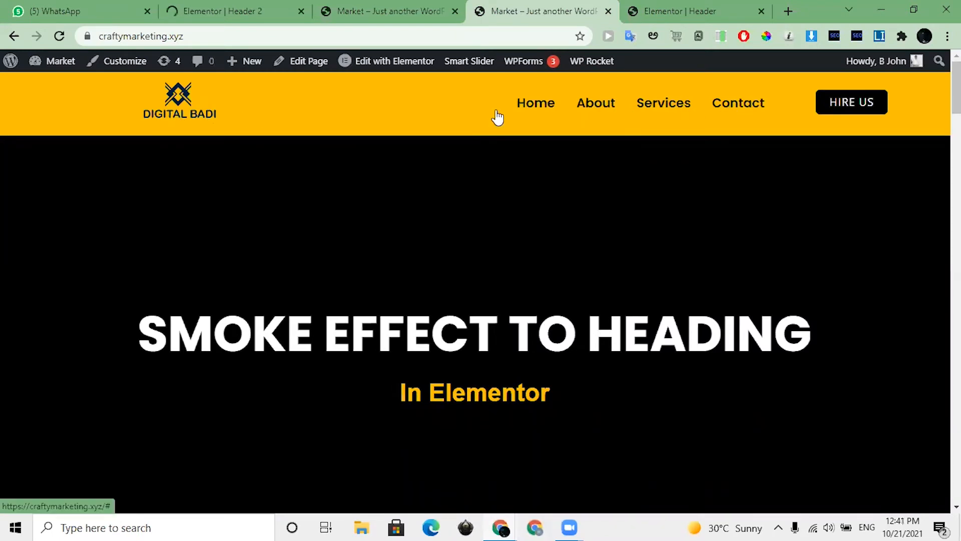
click(265, 11)
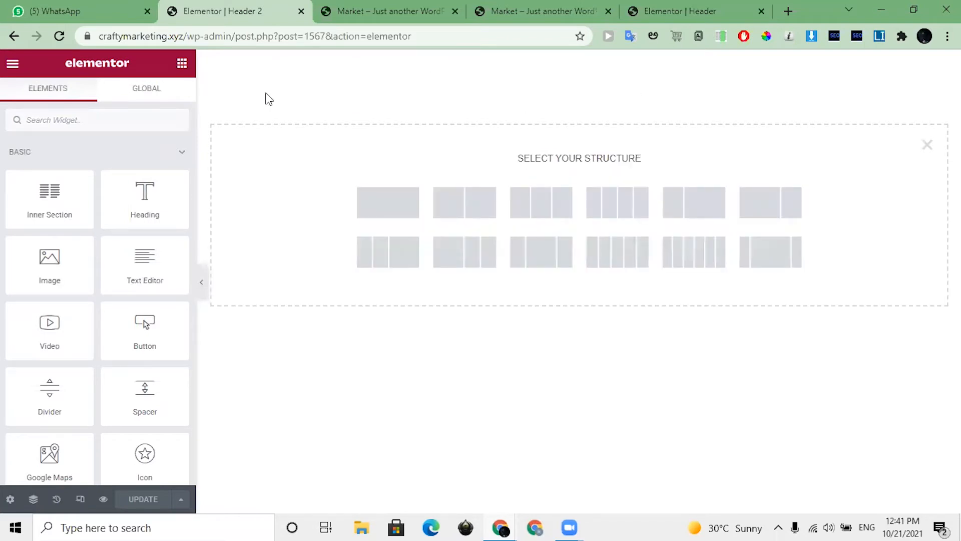
click(546, 213)
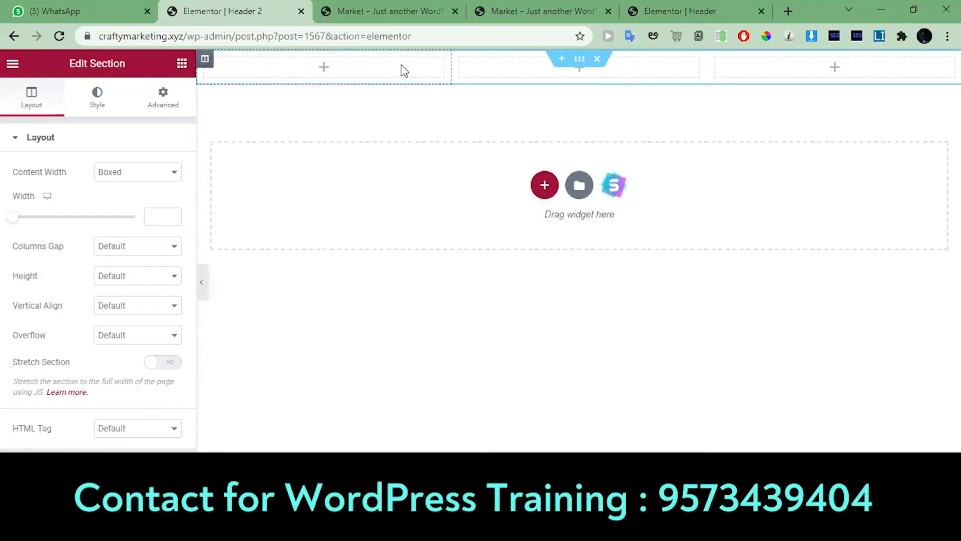
Step: Place an Image widget in the section's first column and insert the Digital Badi logo from the media library
click(405, 70)
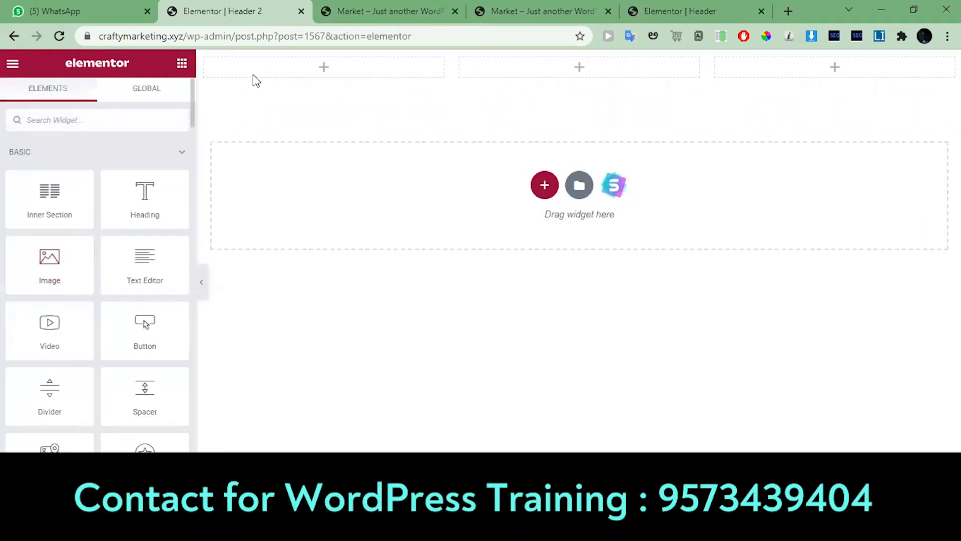
drag(58, 277, 299, 81)
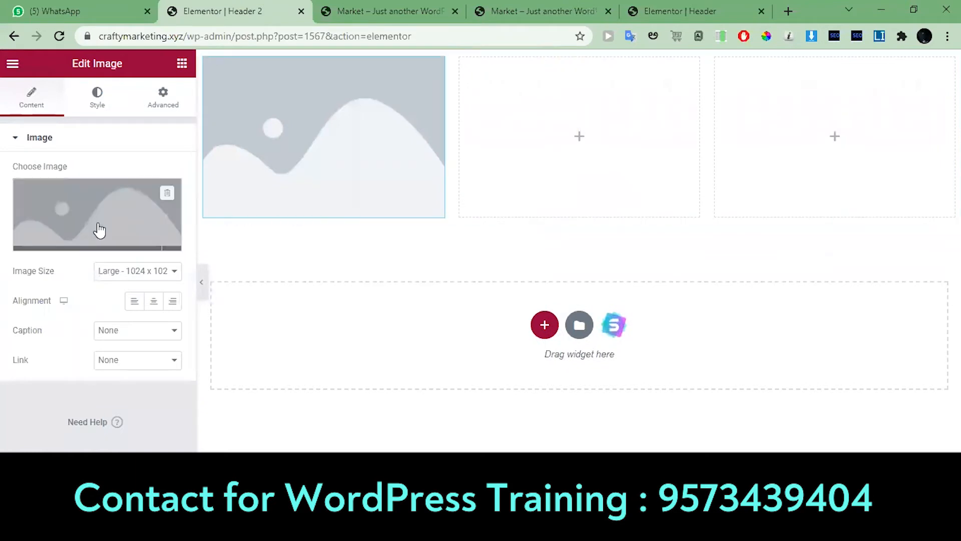
click(100, 221)
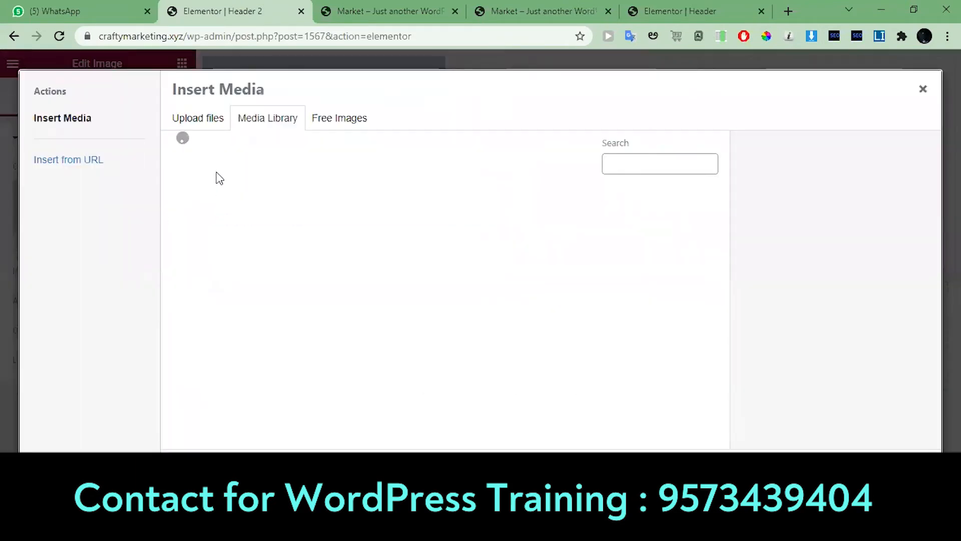
click(224, 248)
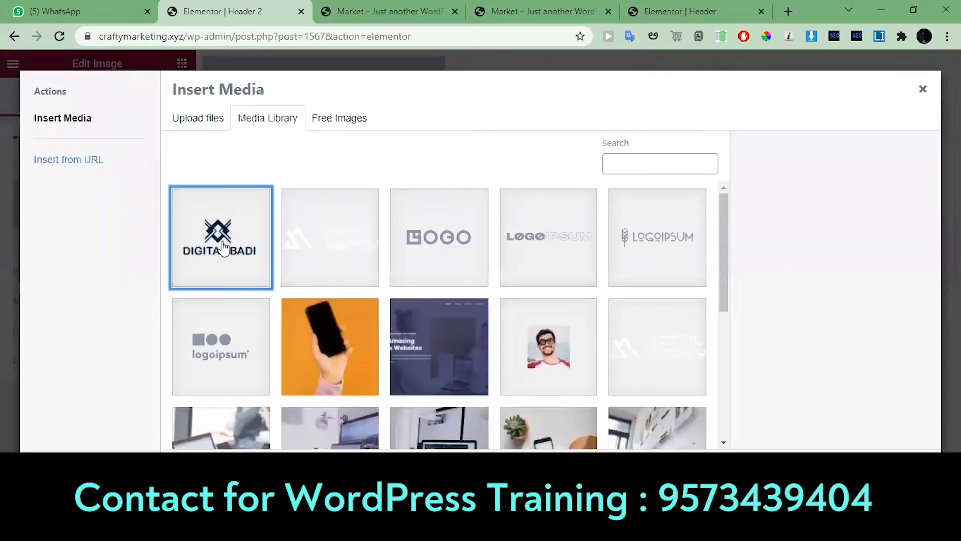
click(899, 470)
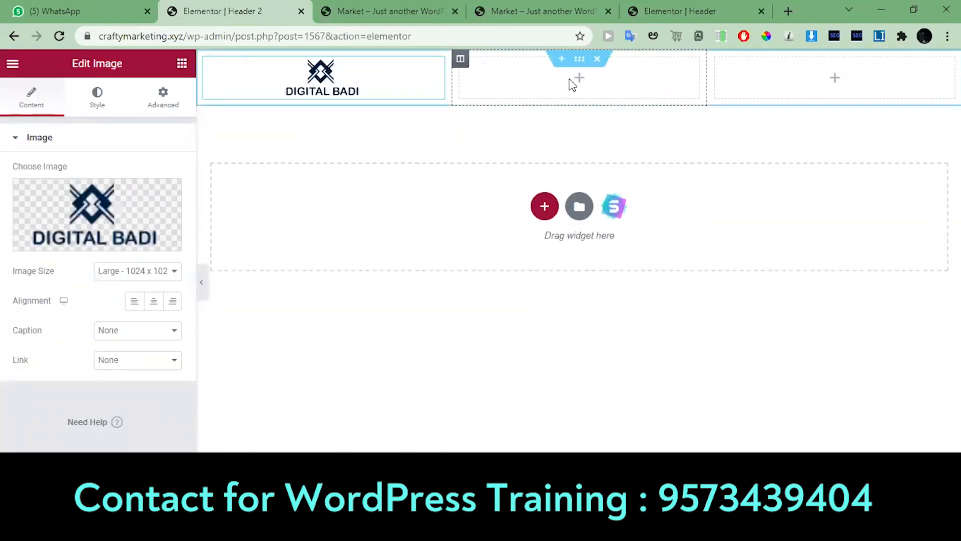
Step: Place the HFB Navigation Menu widget in the middle column and set its menu to Company
click(575, 84)
click(80, 118)
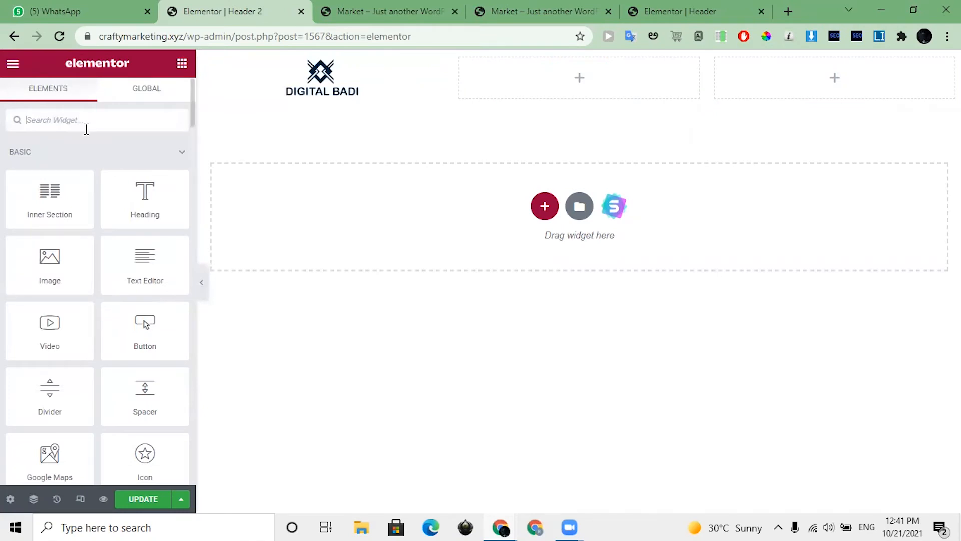
text(menu)
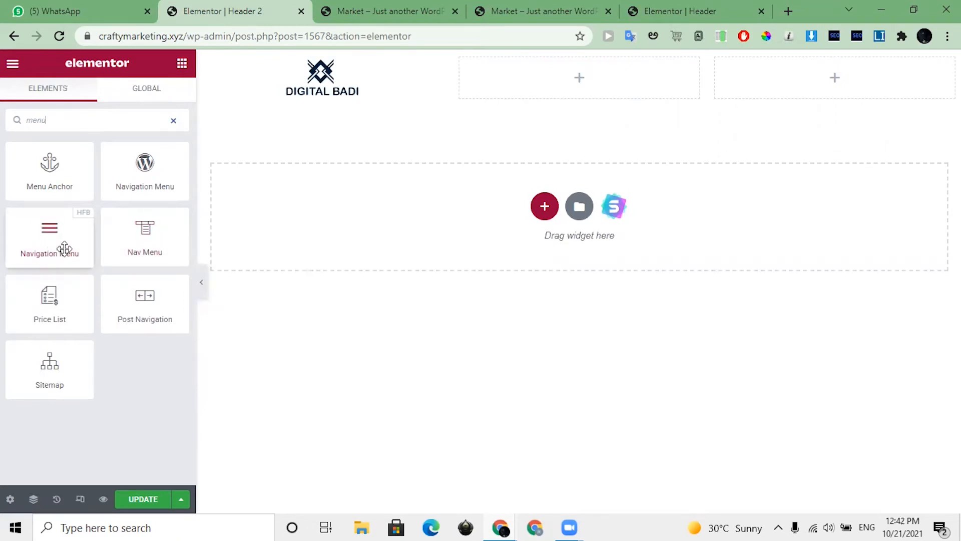
drag(48, 242, 565, 85)
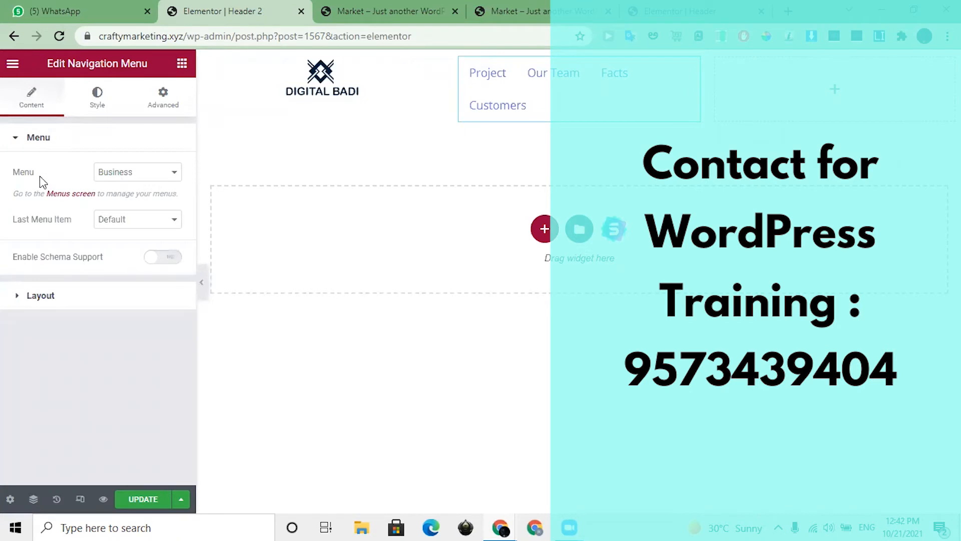
click(129, 175)
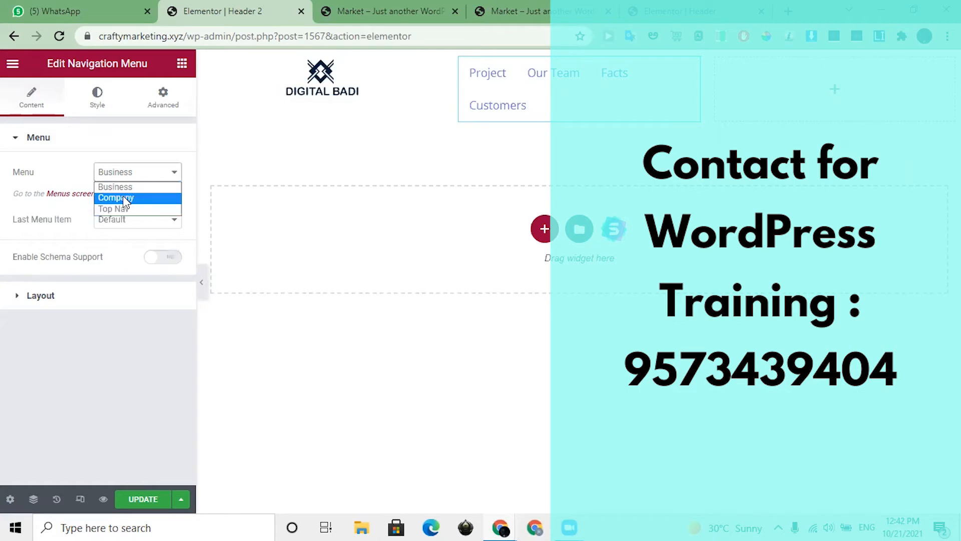
click(124, 197)
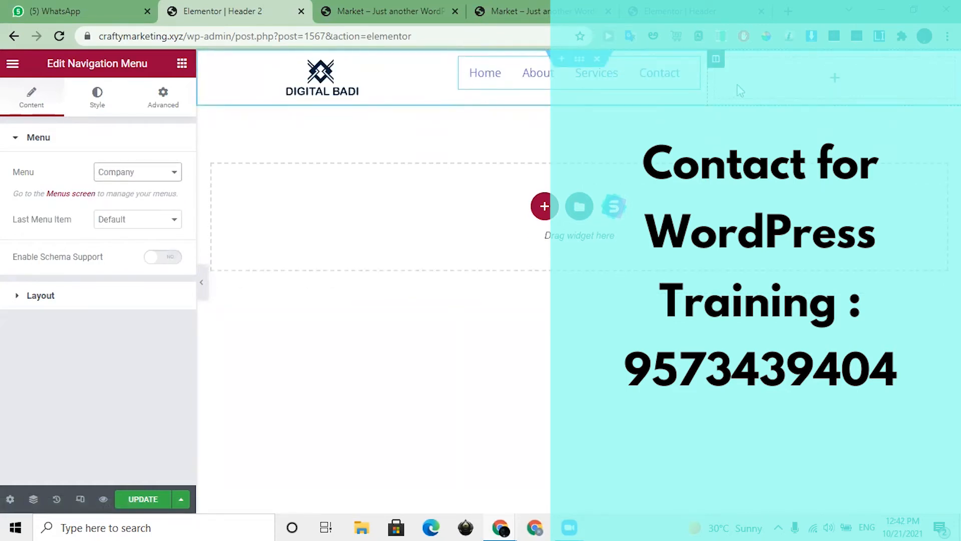
Step: Place a Button widget in the empty third column of the header section
click(777, 88)
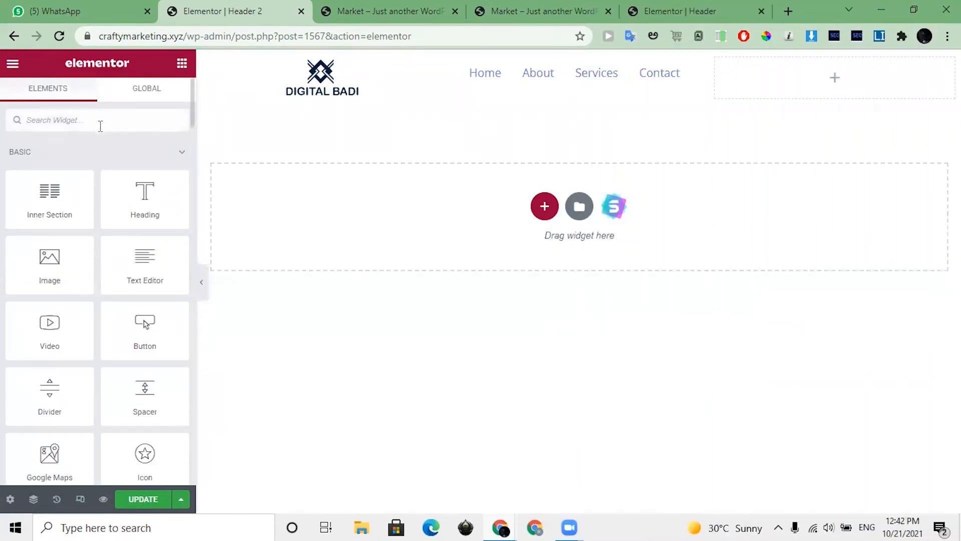
click(100, 125)
text(butt)
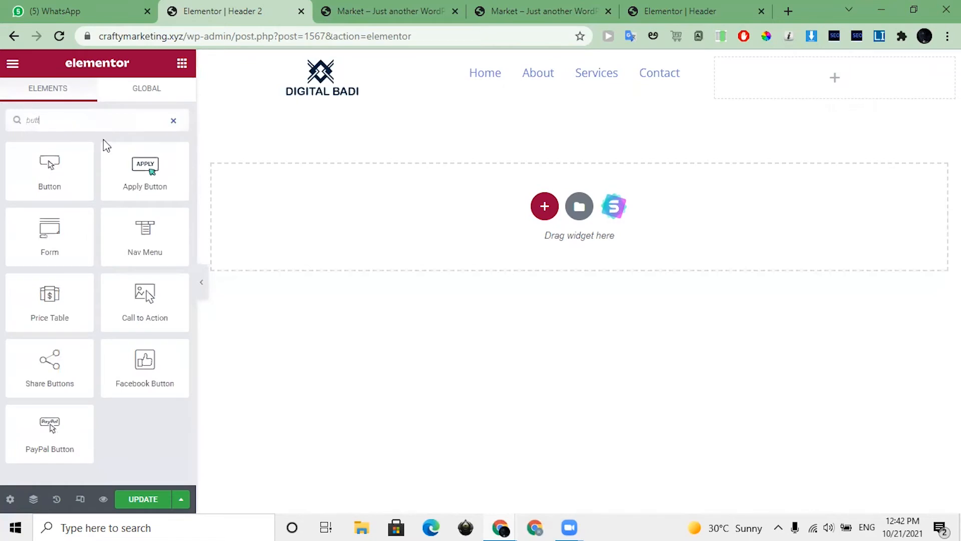
drag(48, 173, 792, 90)
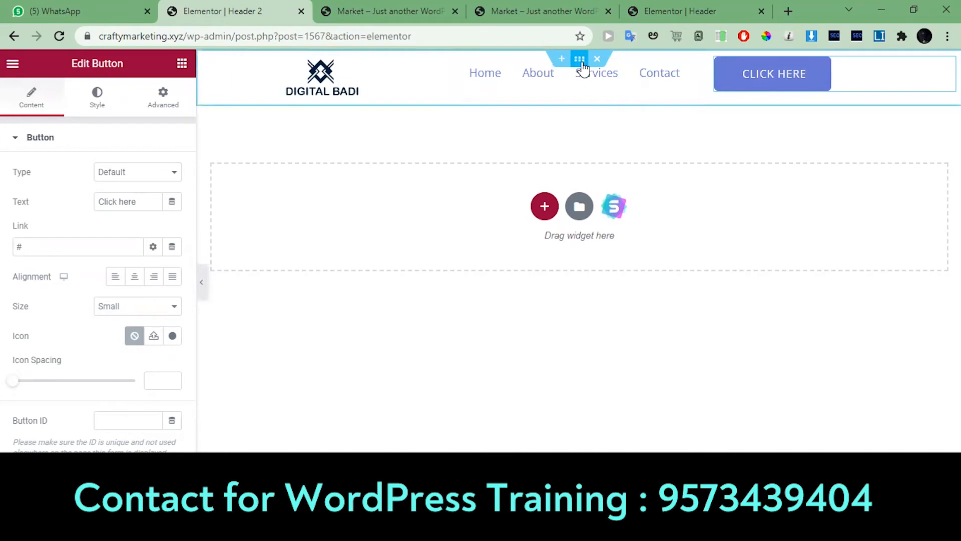
Step: Give the whole header section a solid blue background colour, #1D0EC6
click(581, 62)
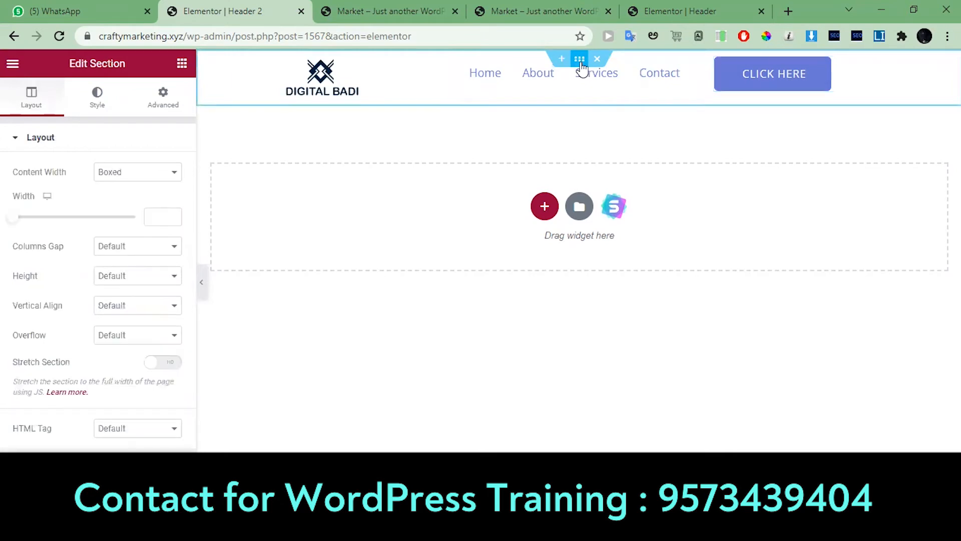
click(108, 107)
click(115, 201)
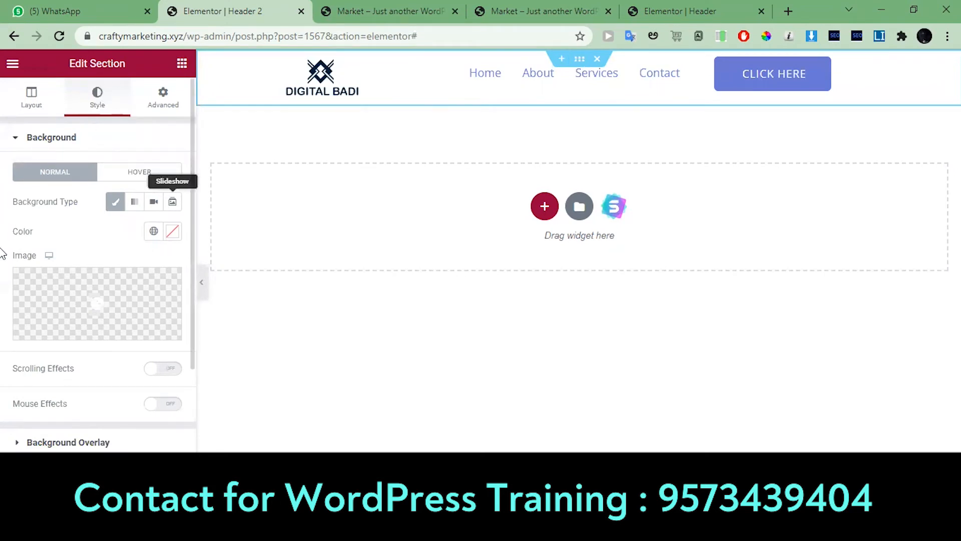
click(134, 204)
click(115, 206)
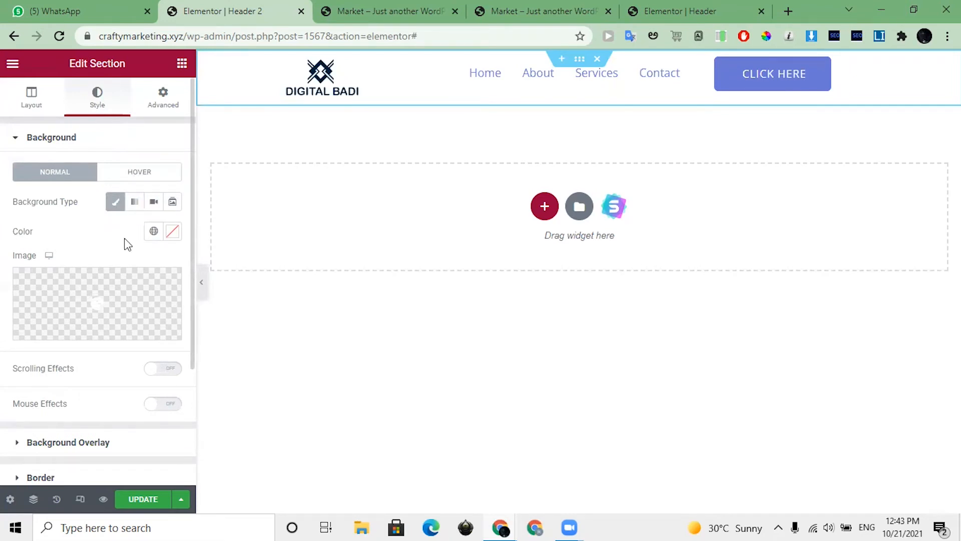
click(152, 233)
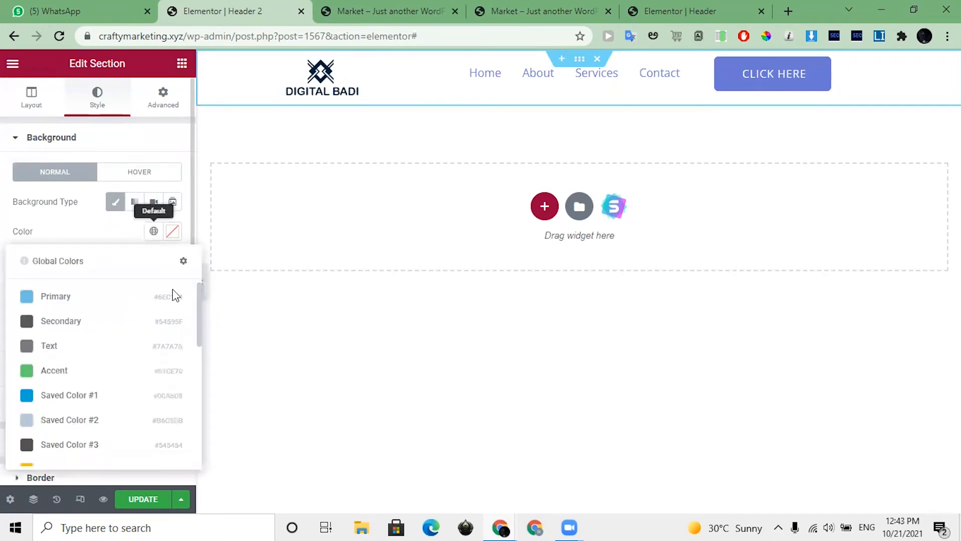
click(172, 230)
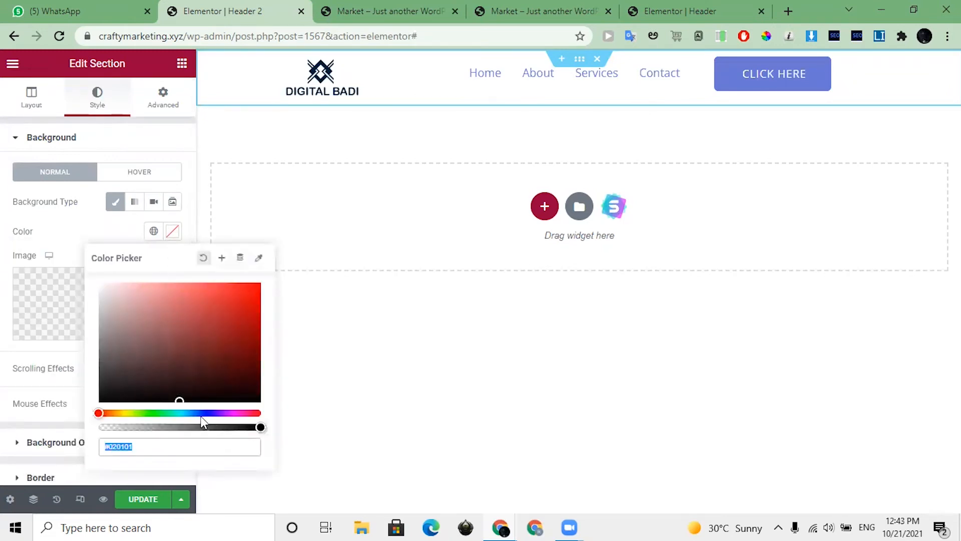
drag(200, 413, 205, 415)
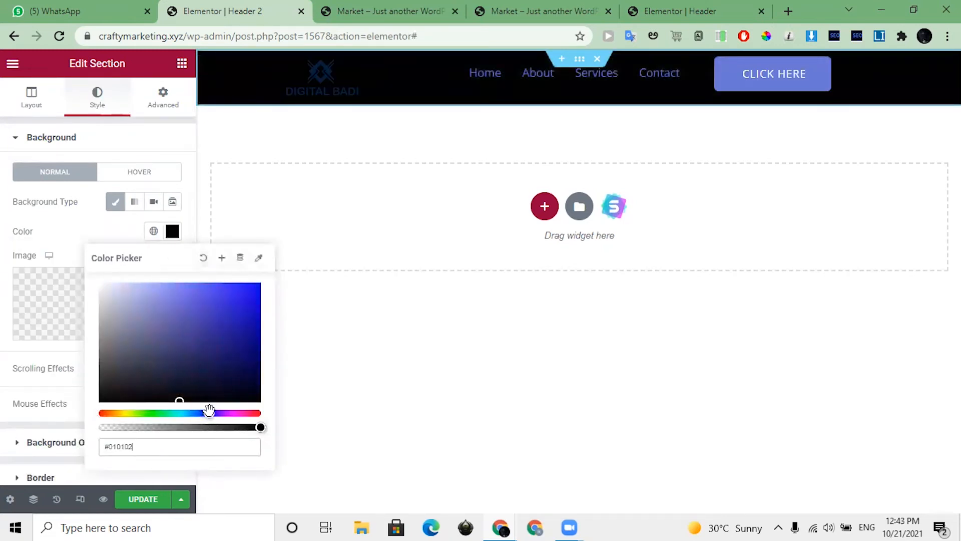
click(249, 310)
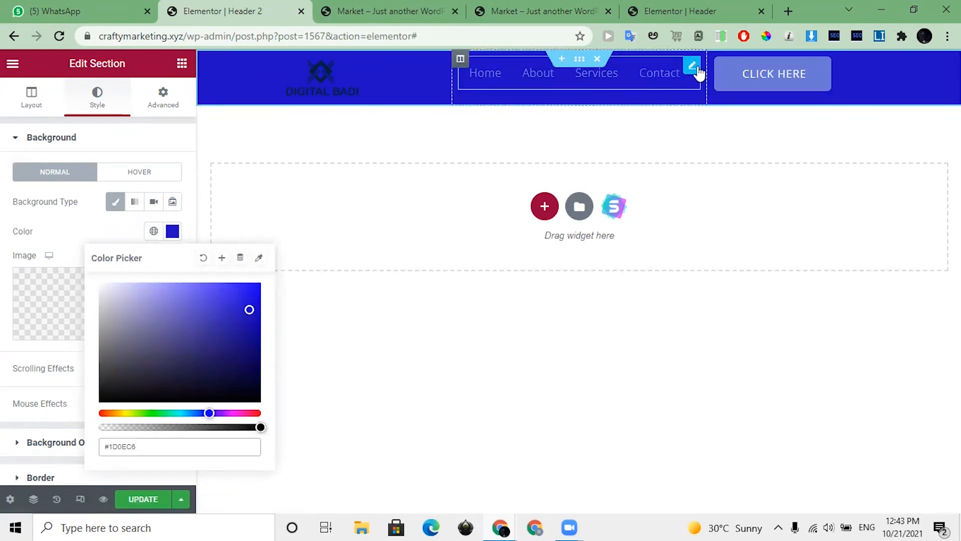
Step: Set the navigation menu's font family to Poppins in its main menu typography
click(697, 69)
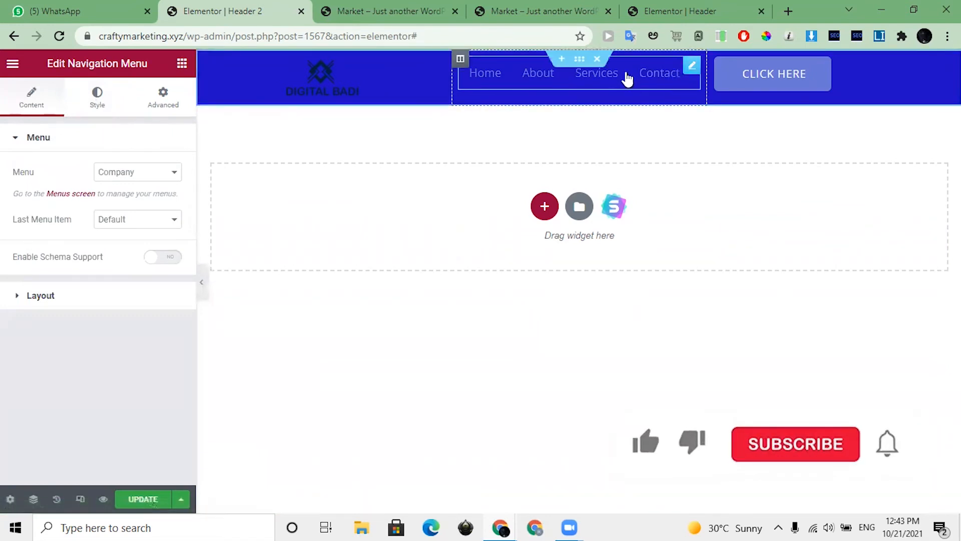
click(101, 108)
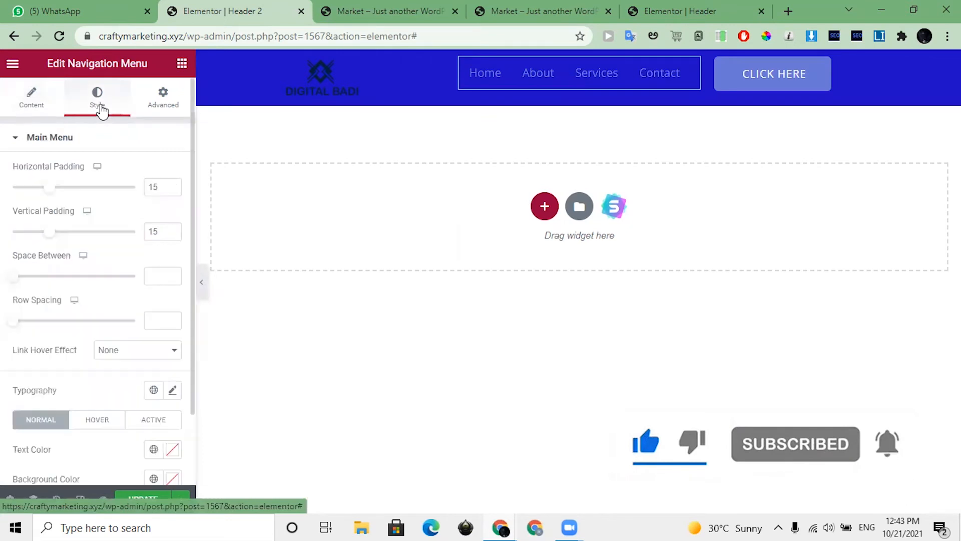
scroll(145, 201, down, 2)
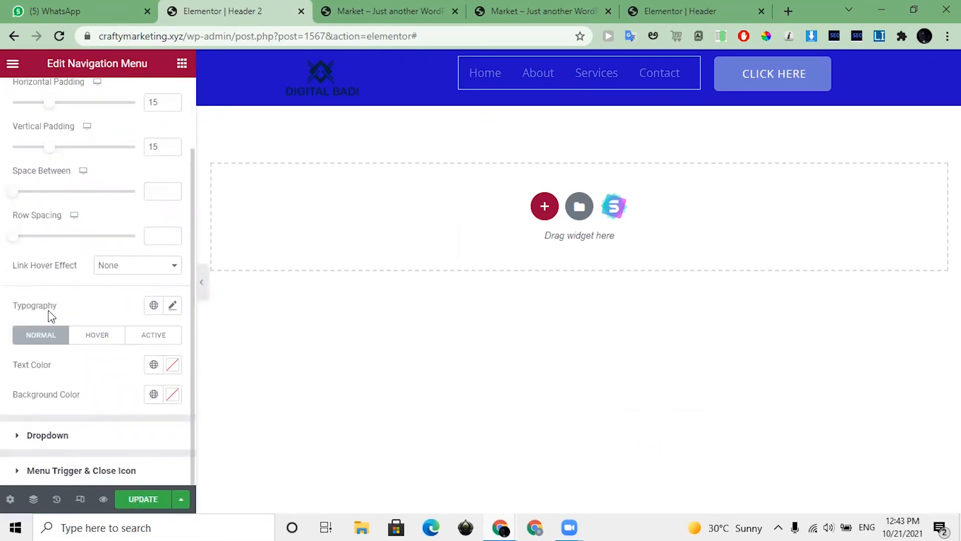
click(173, 306)
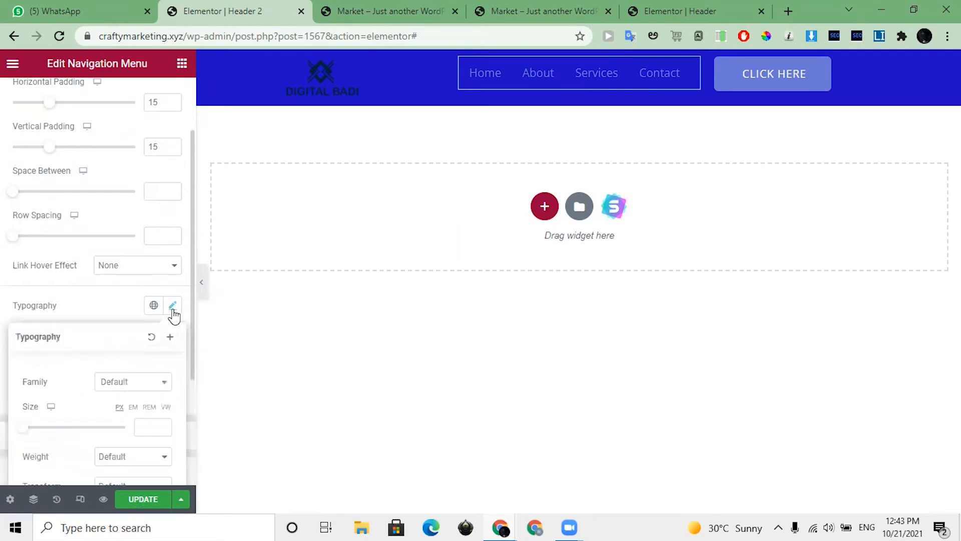
scroll(126, 278, down, 2)
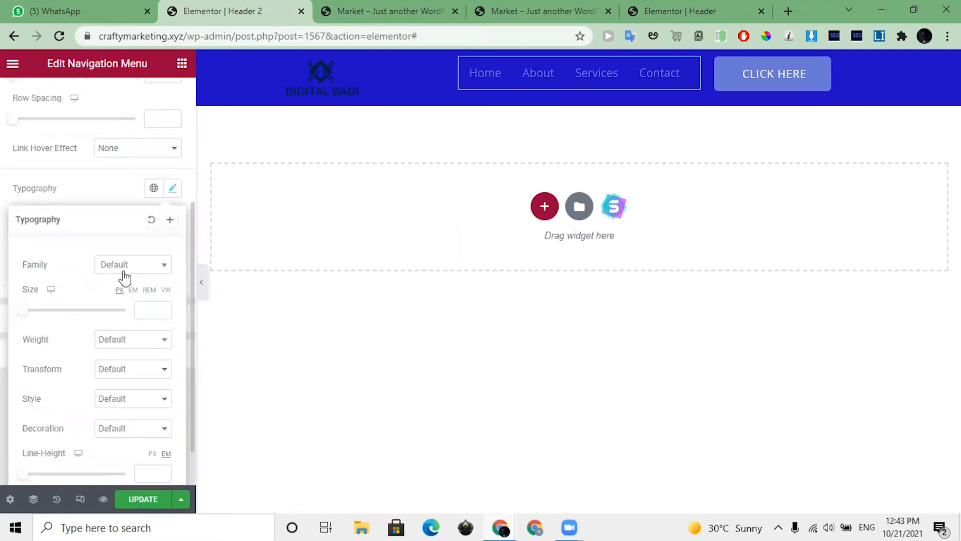
click(128, 271)
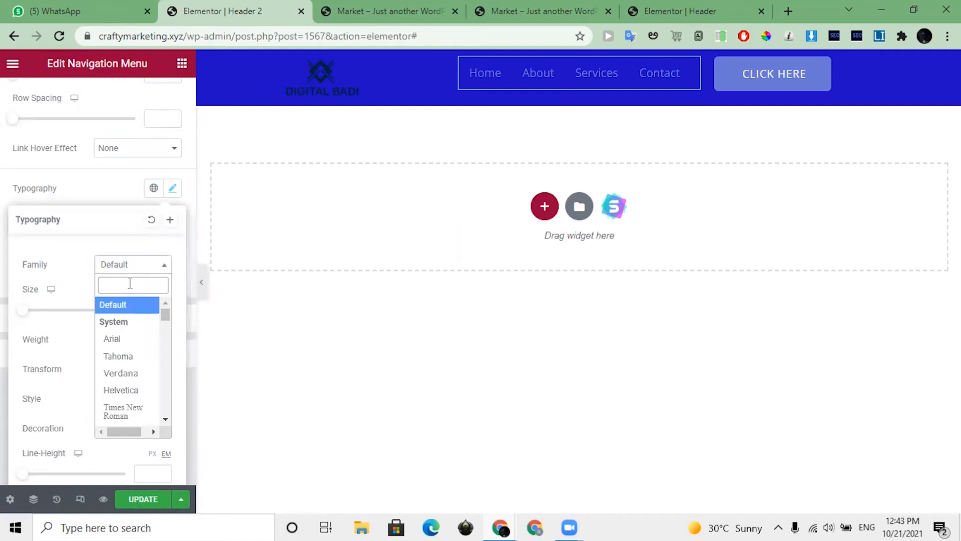
text(Popp)
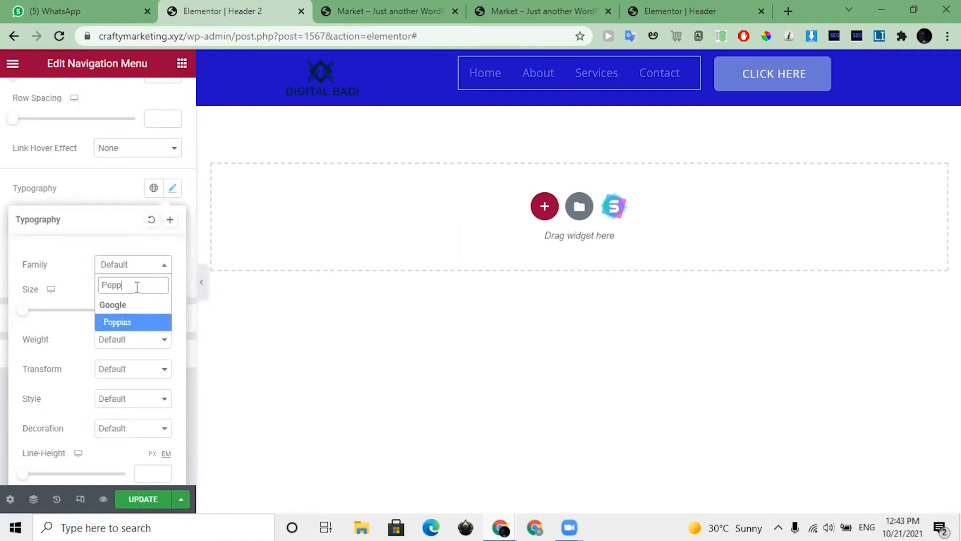
click(135, 323)
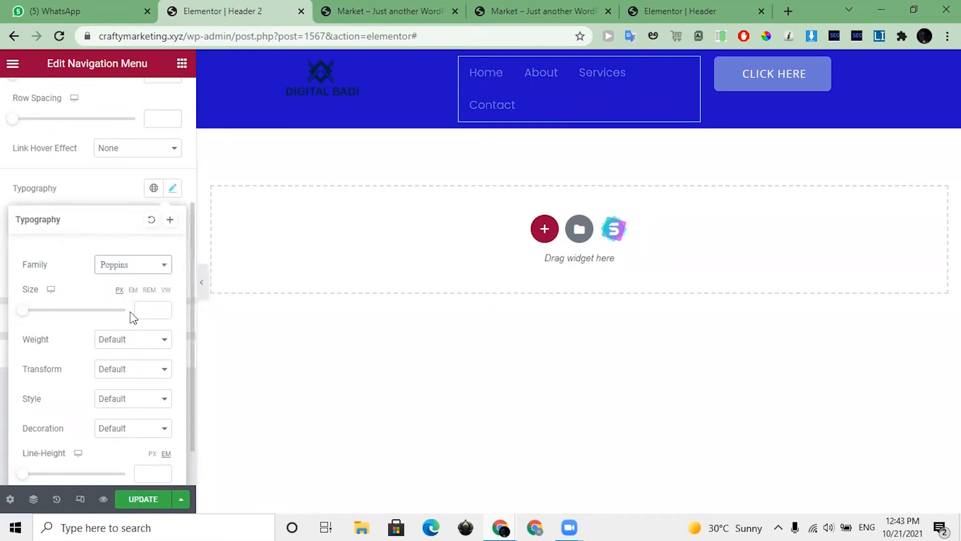
Step: Try several font sizes for the navigation menu text and settle on 16 px
click(146, 308)
text(15)
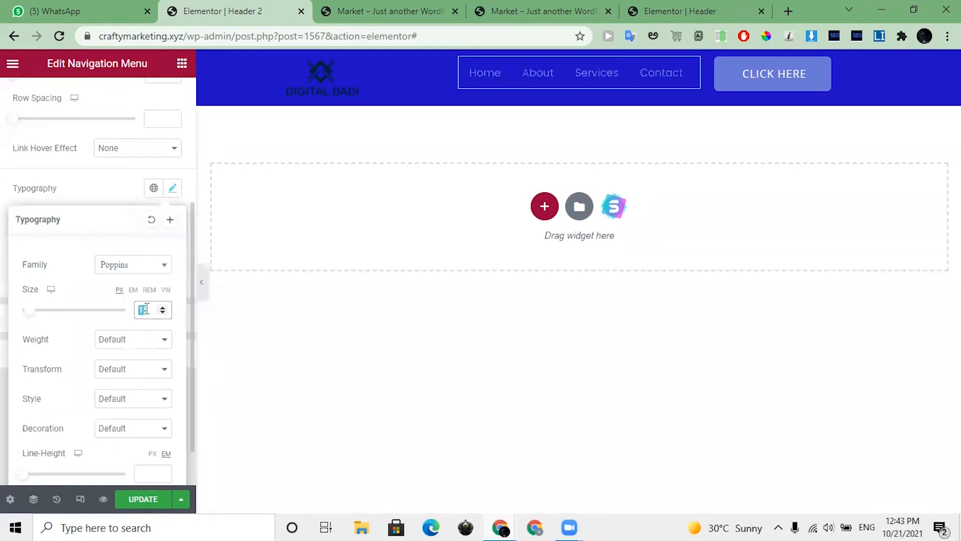
text(20)
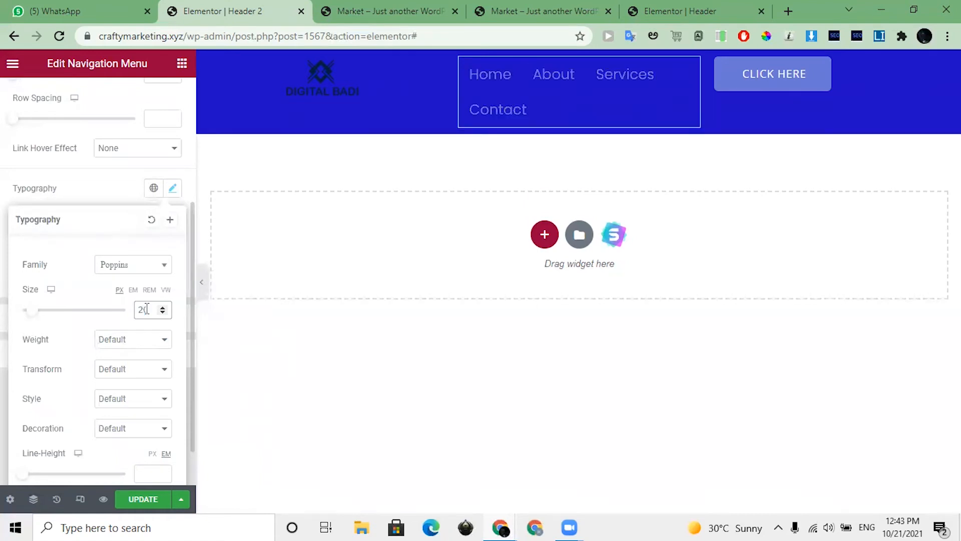
text(18)
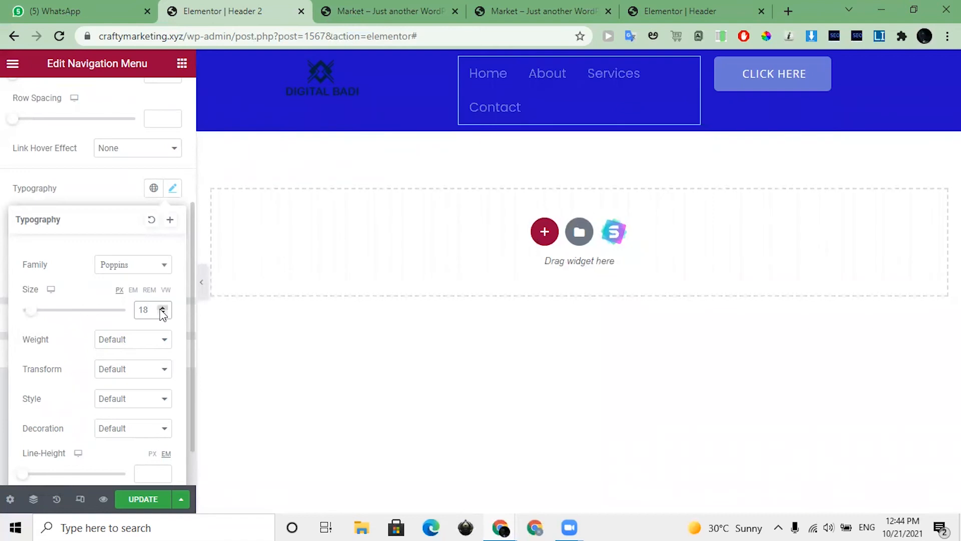
click(165, 312)
click(165, 312)
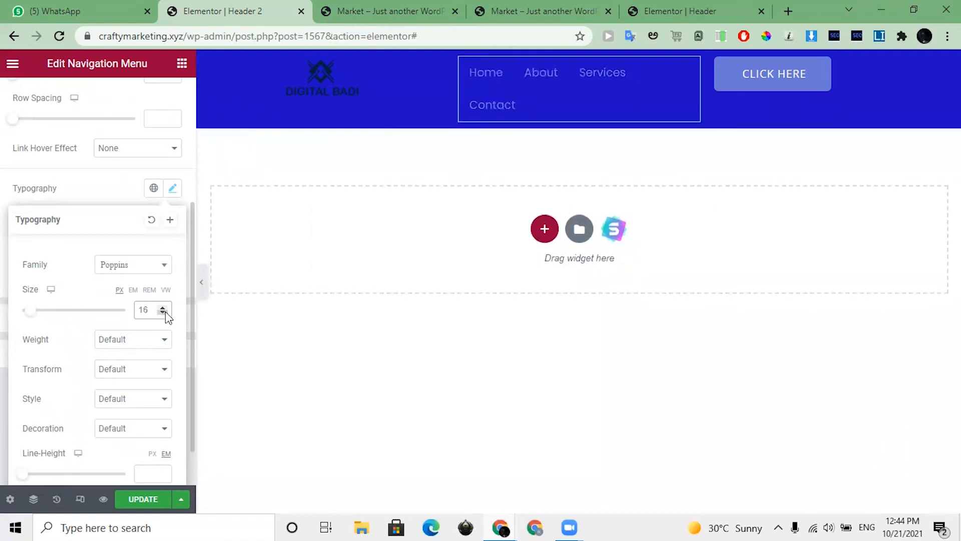
Step: Set the menu font weight to 600 and widen the middle column so all menu items fit on one line
click(123, 341)
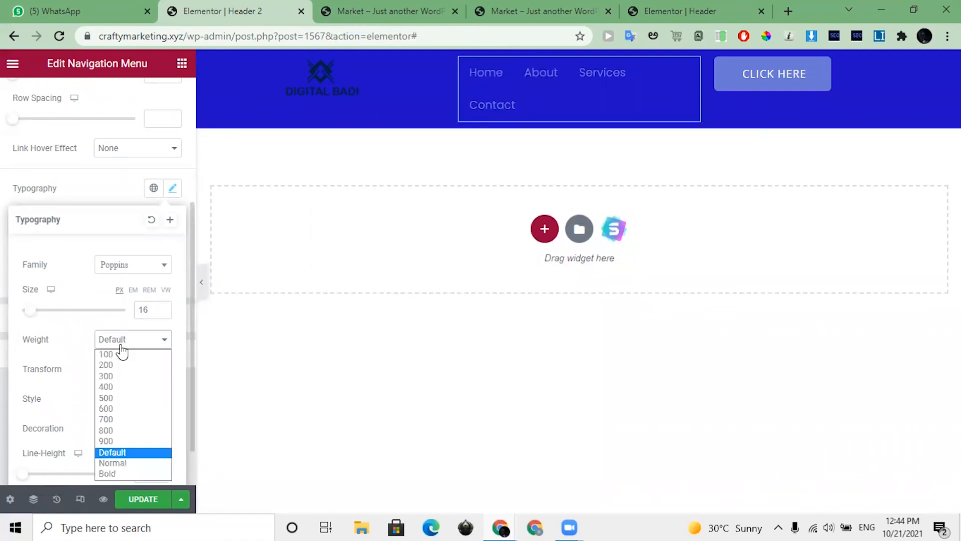
click(120, 407)
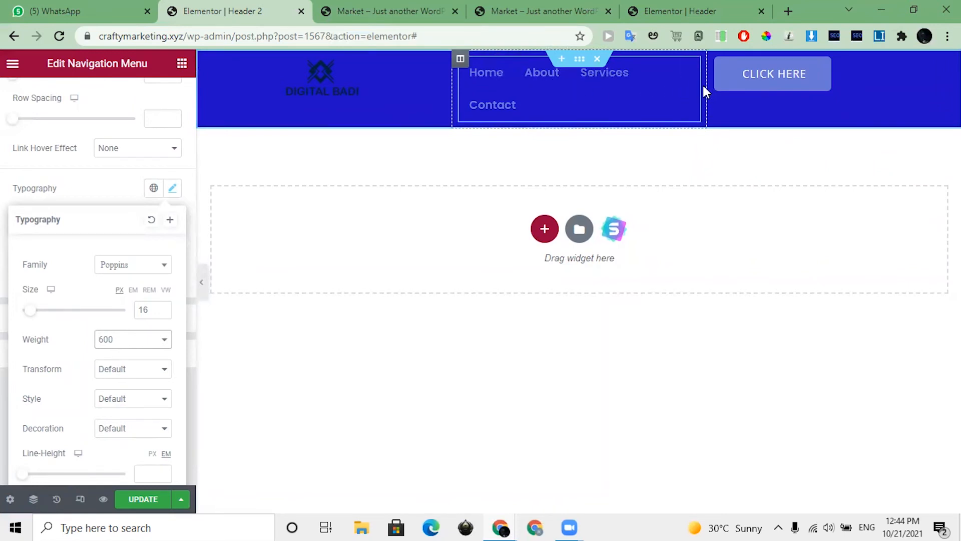
mouse_move(748, 87)
mouse_down()
mouse_move(756, 95)
mouse_move(765, 85)
mouse_up()
click(102, 179)
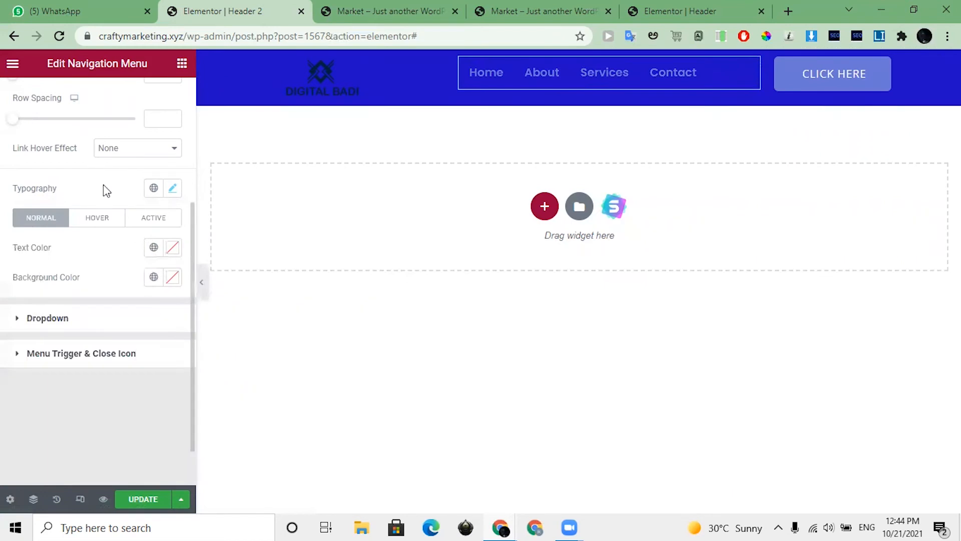
Step: Set the navigation menu's normal text colour to the yellow global colour Saved Color #4
click(155, 258)
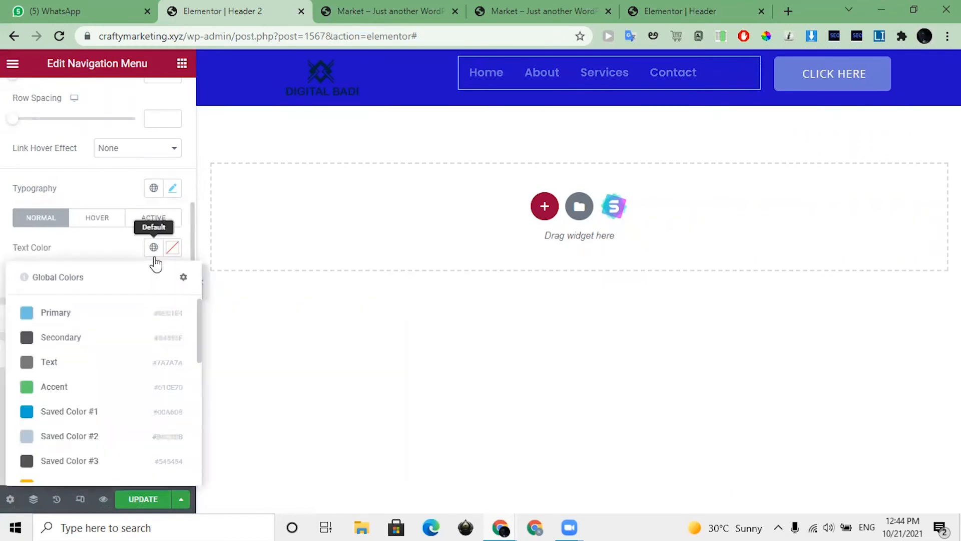
scroll(100, 370, down, 5)
scroll(95, 390, up, 3)
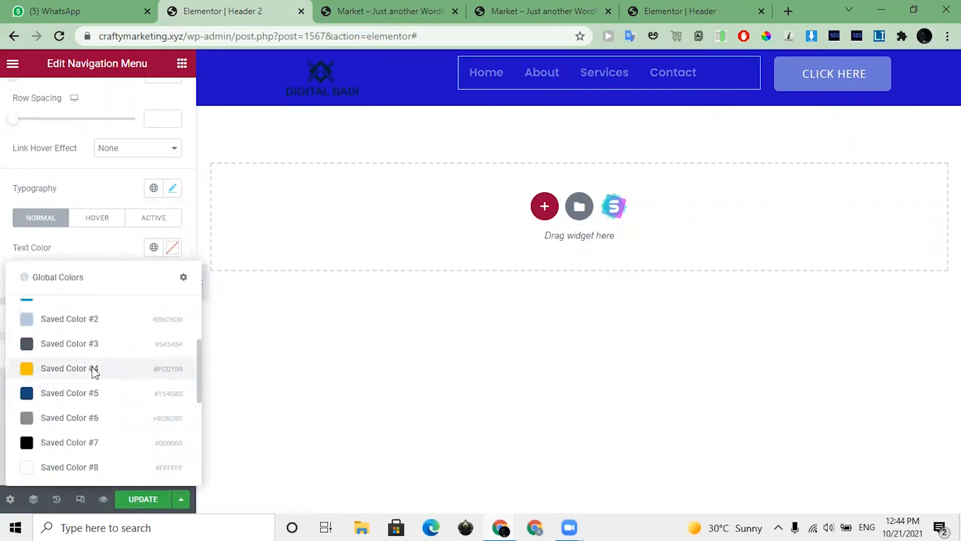
click(93, 369)
scroll(96, 365, up, 2)
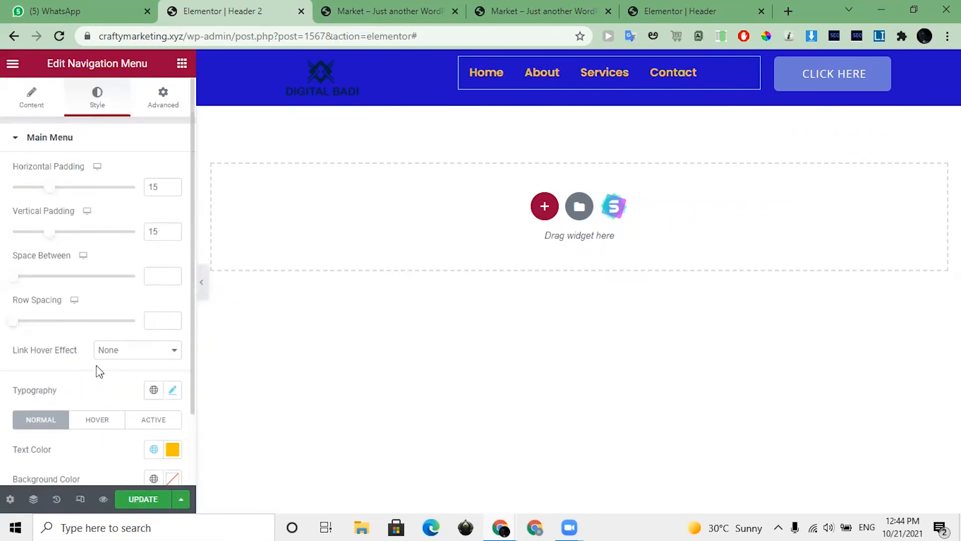
Step: Change the navigation menu's normal text colour to the black global colour
click(154, 449)
scroll(100, 366, down, 5)
click(92, 413)
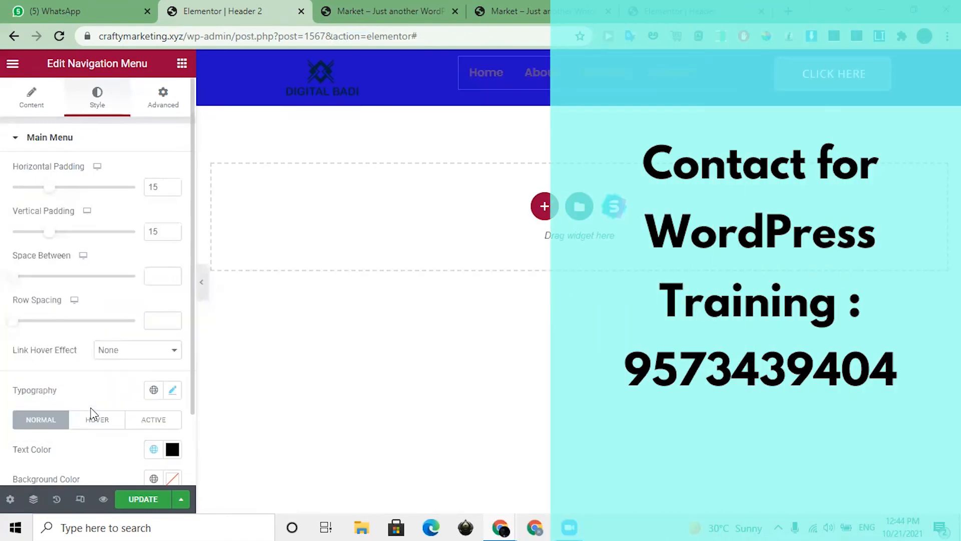
scroll(95, 408, down, 2)
scroll(101, 403, up, 2)
scroll(155, 373, down, 2)
click(153, 365)
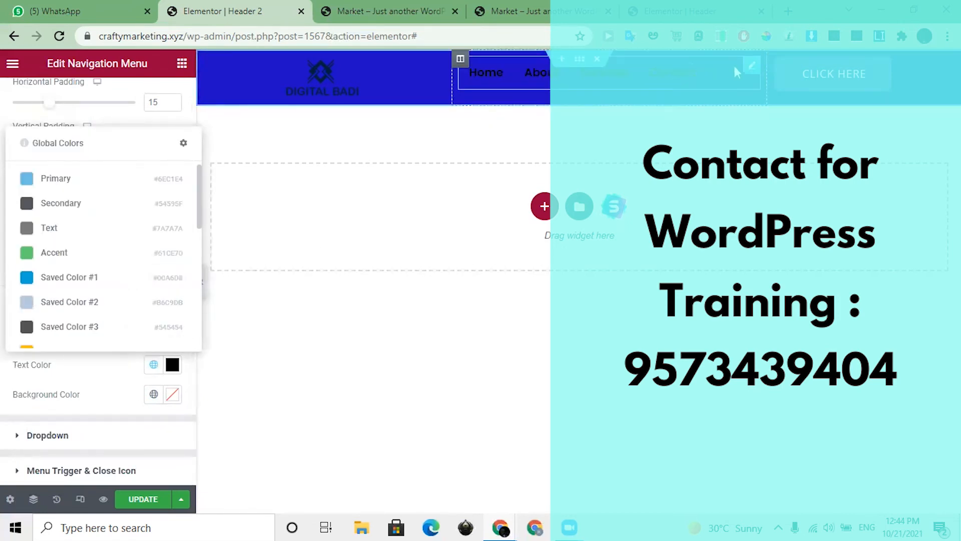
click(796, 109)
Step: Widen the menu column further towards the button and align the horizontal menu items to the right
drag(775, 80, 833, 80)
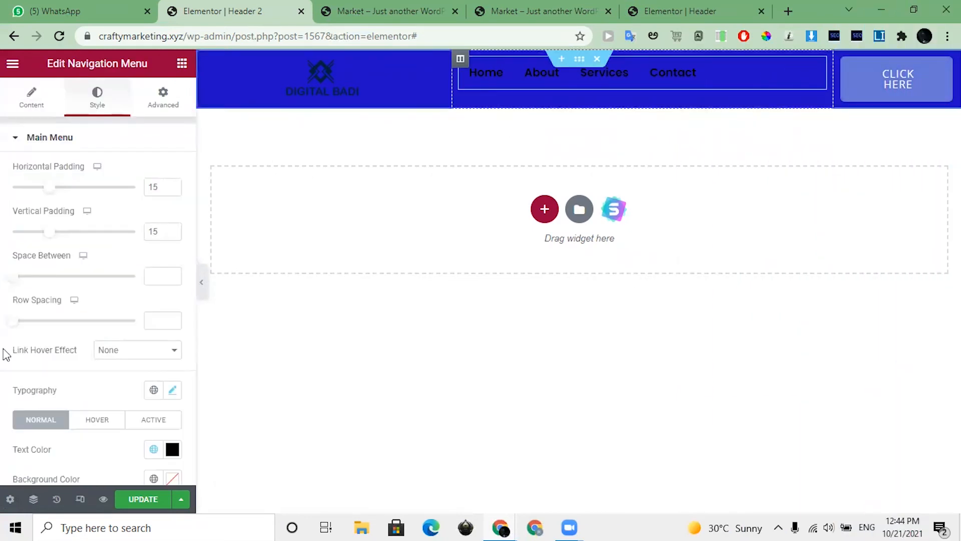
click(33, 109)
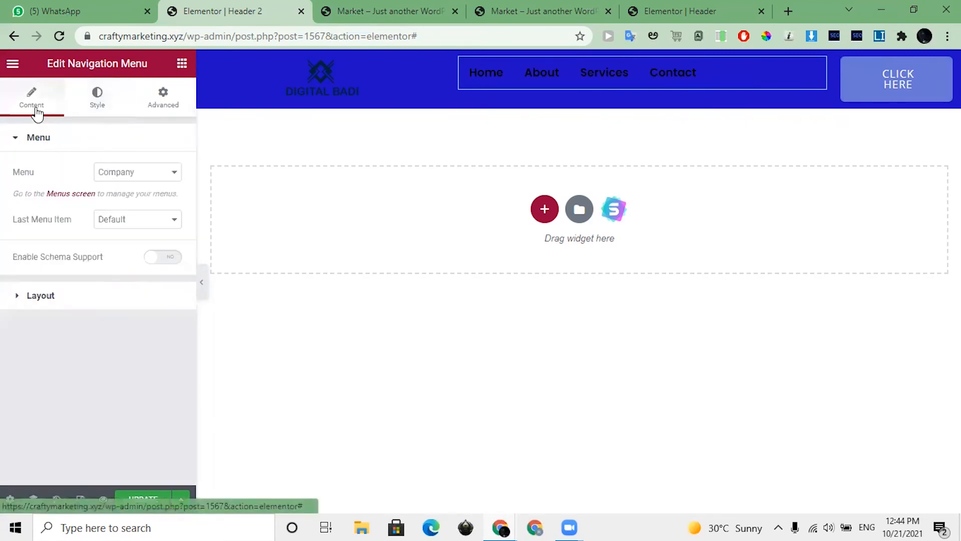
click(31, 297)
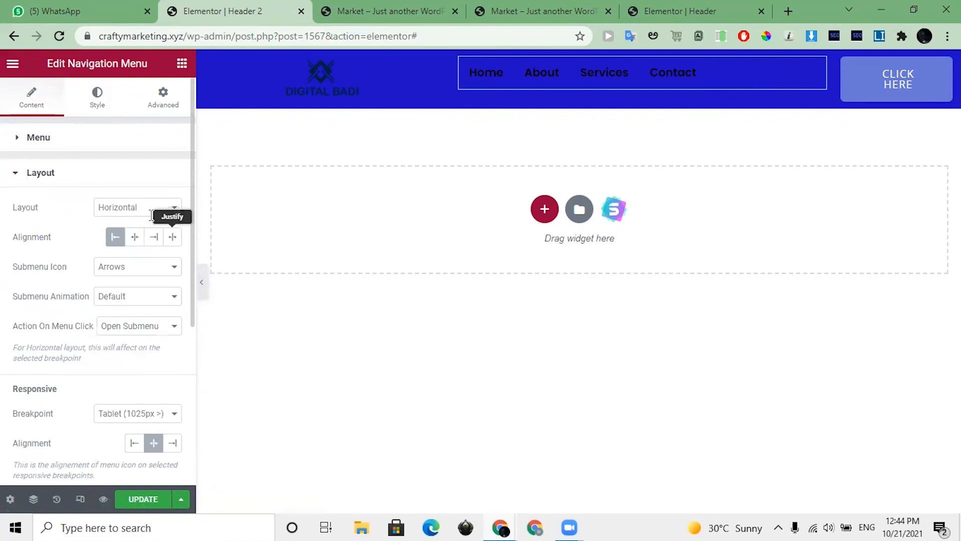
click(152, 241)
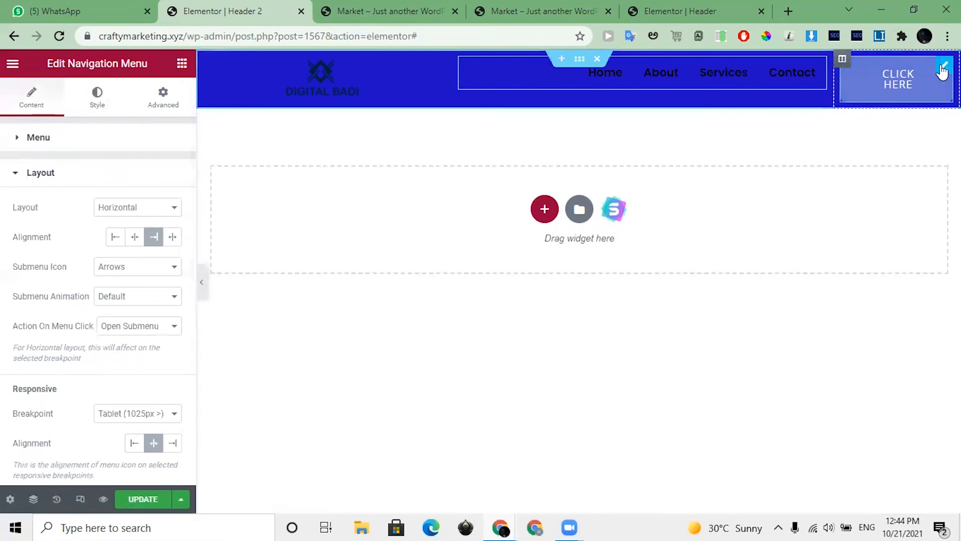
Step: Change the header button's text to "Hire us"
click(942, 68)
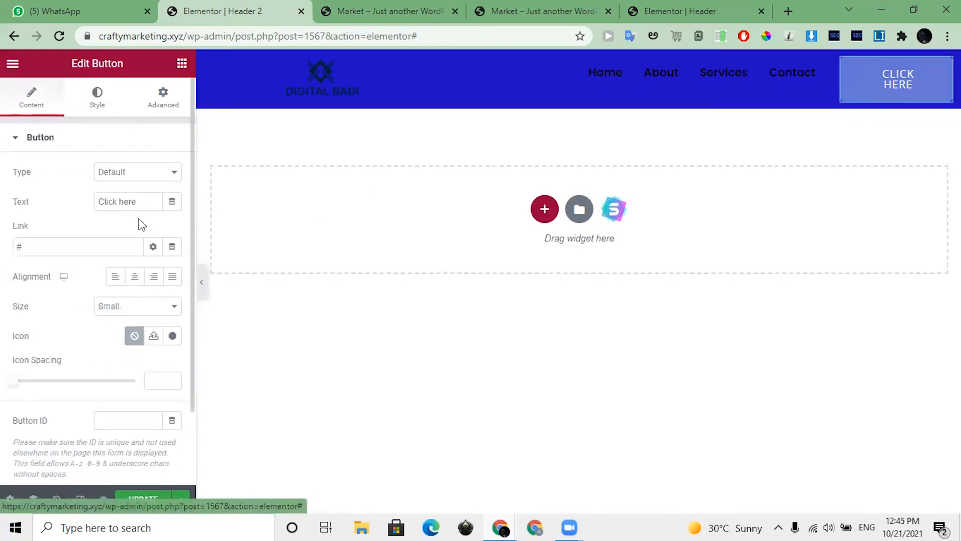
triple_click(125, 202)
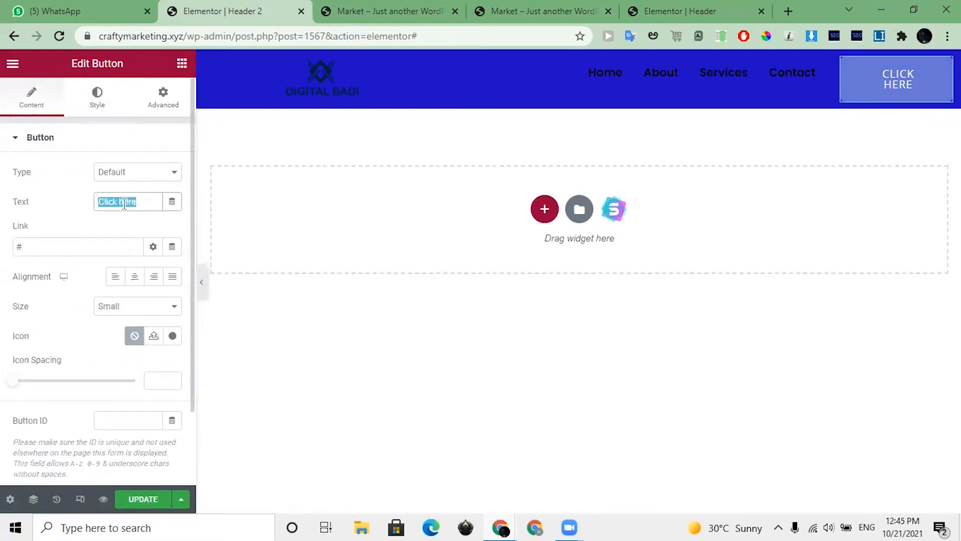
text(Hire us)
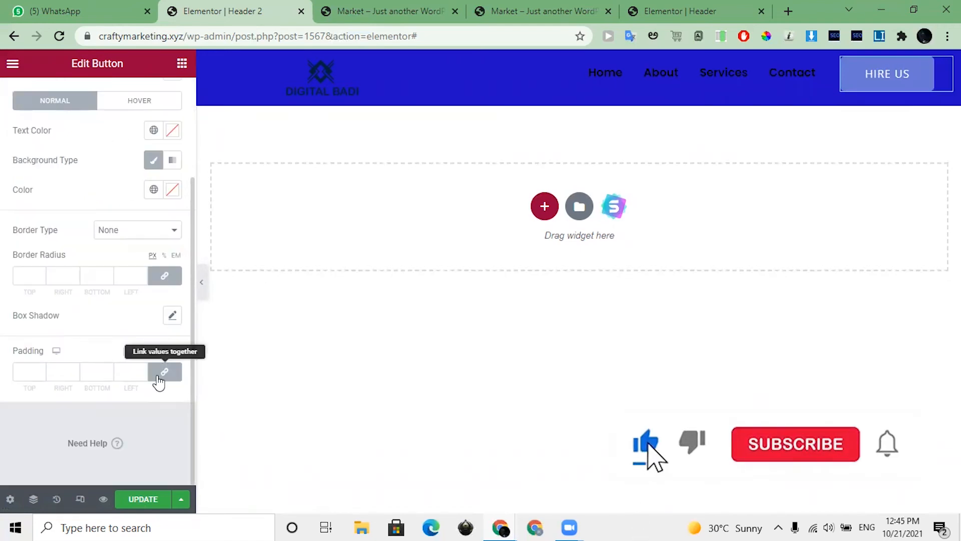
Step: Unlink the button's padding values and set them to 10 px top and bottom, 20 px right and left
click(165, 373)
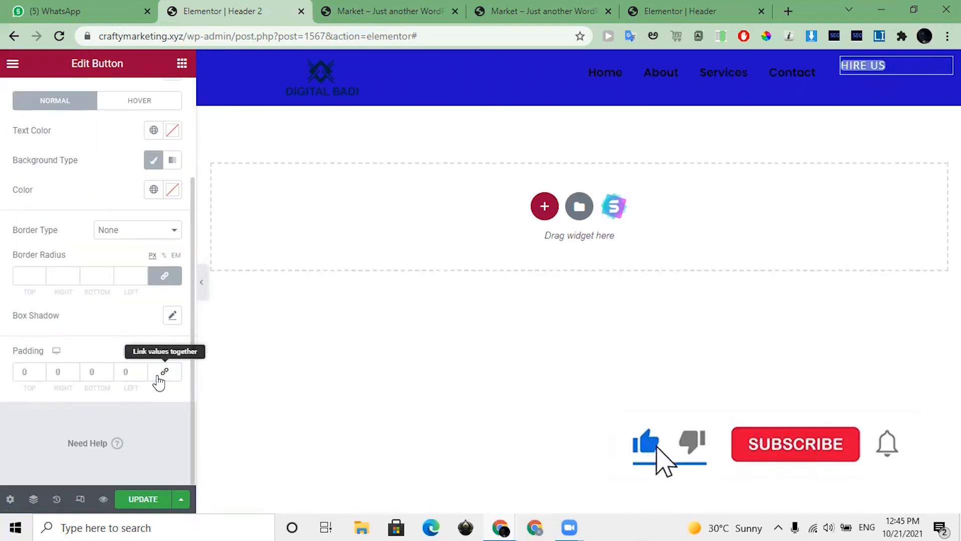
click(24, 373)
text(1)
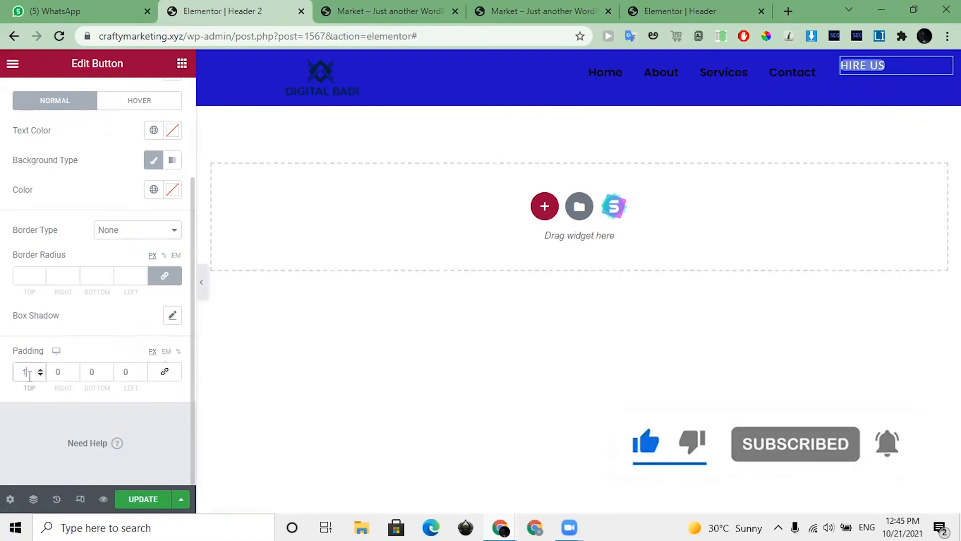
text(0)
click(99, 373)
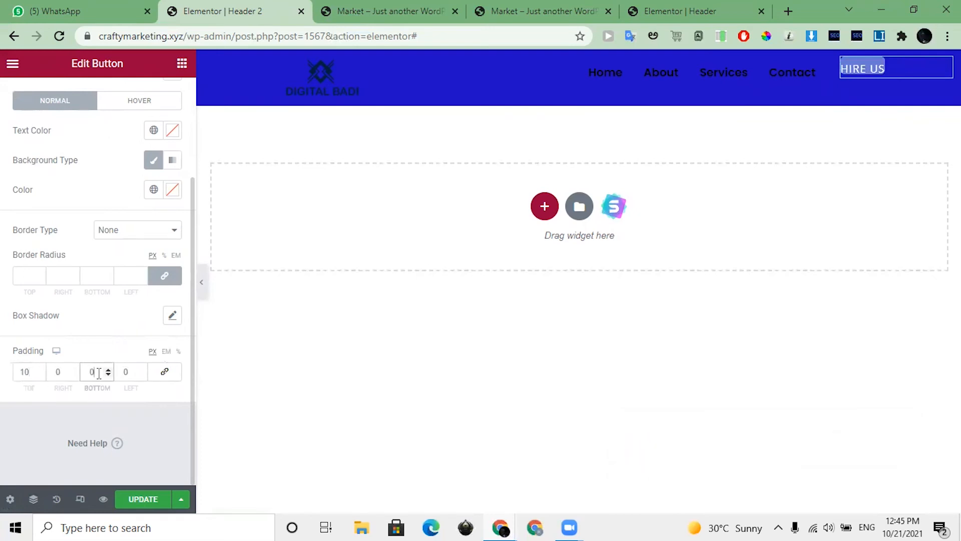
text(10)
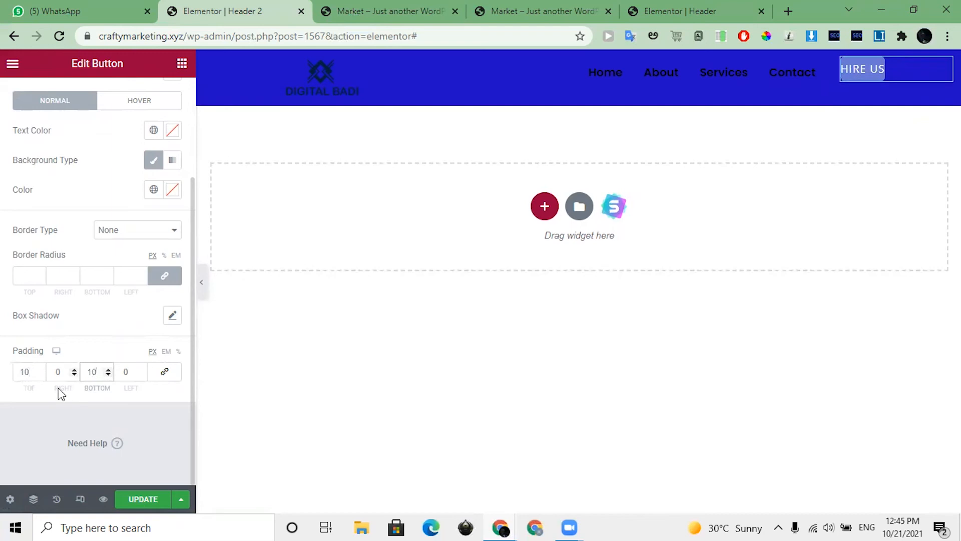
click(61, 371)
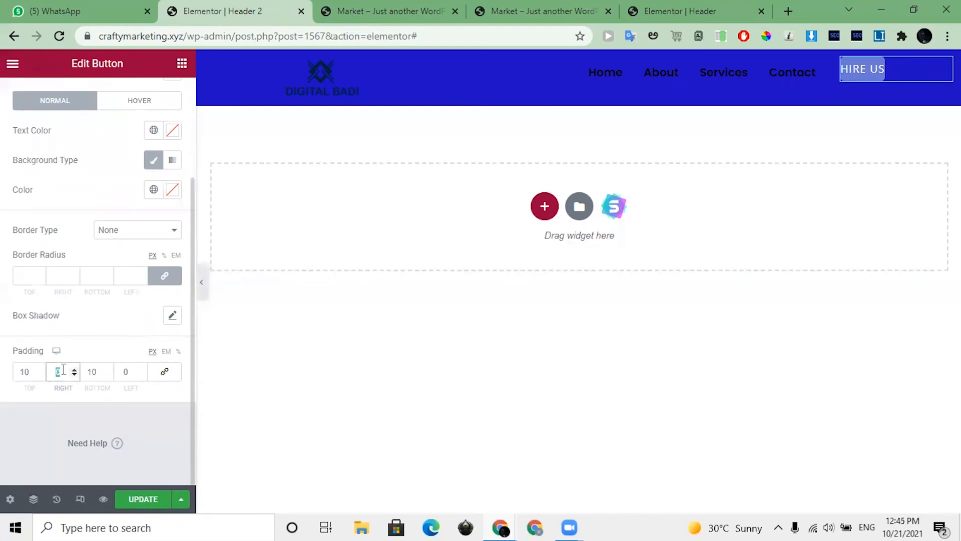
text(20)
click(125, 373)
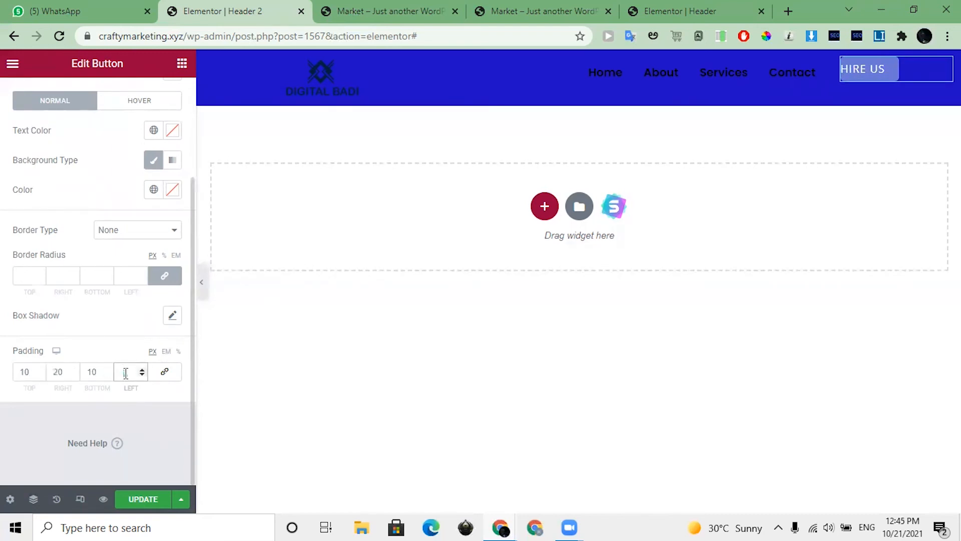
text(20)
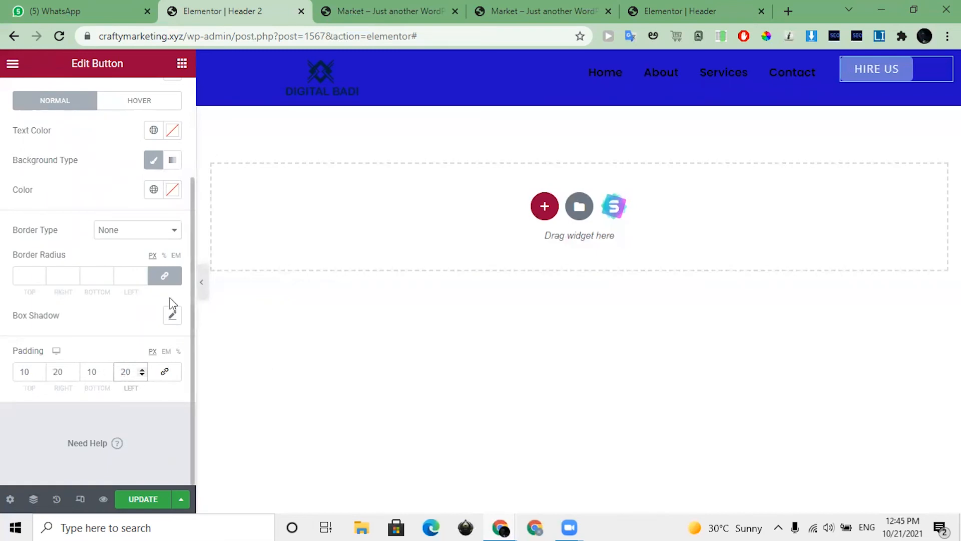
Step: Unlink the navigation menu's margin values and set its top margin to 10 px
click(821, 75)
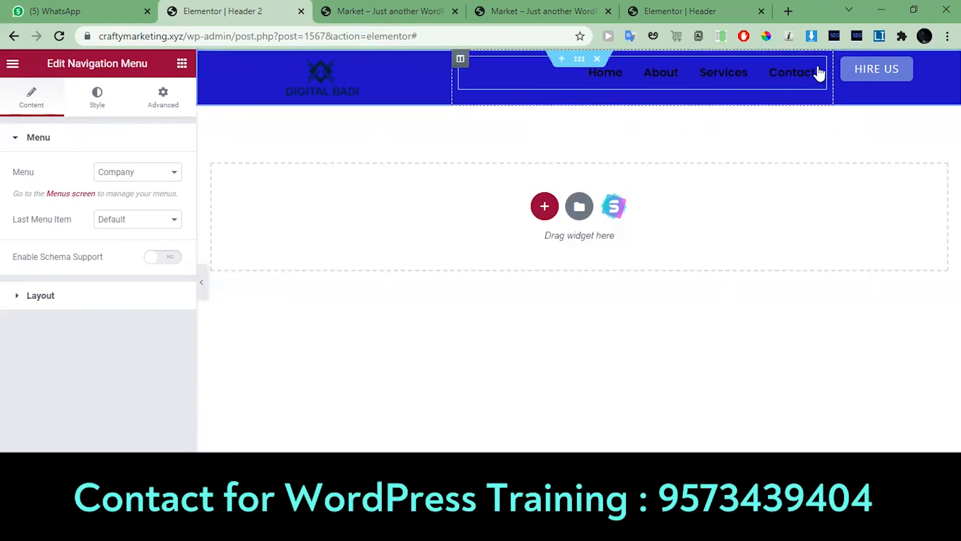
click(170, 109)
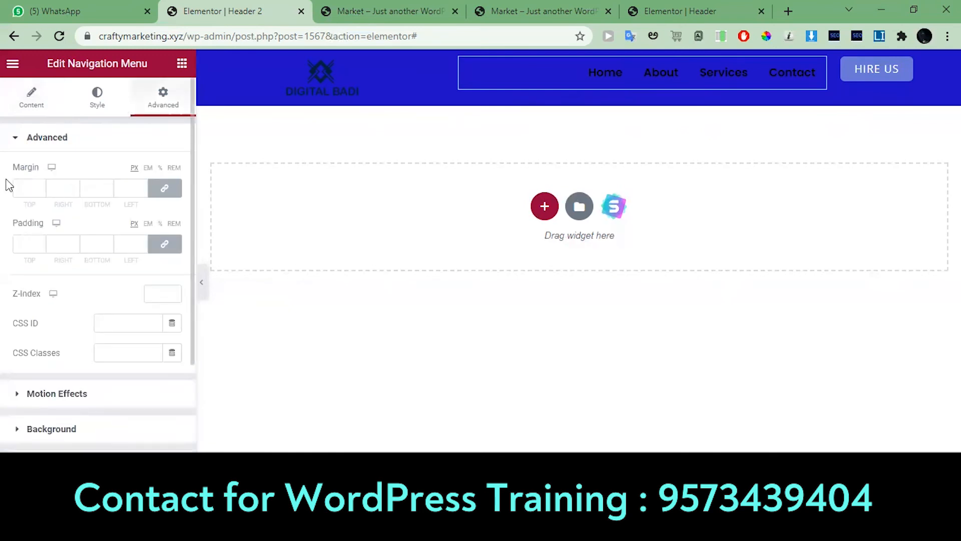
click(163, 194)
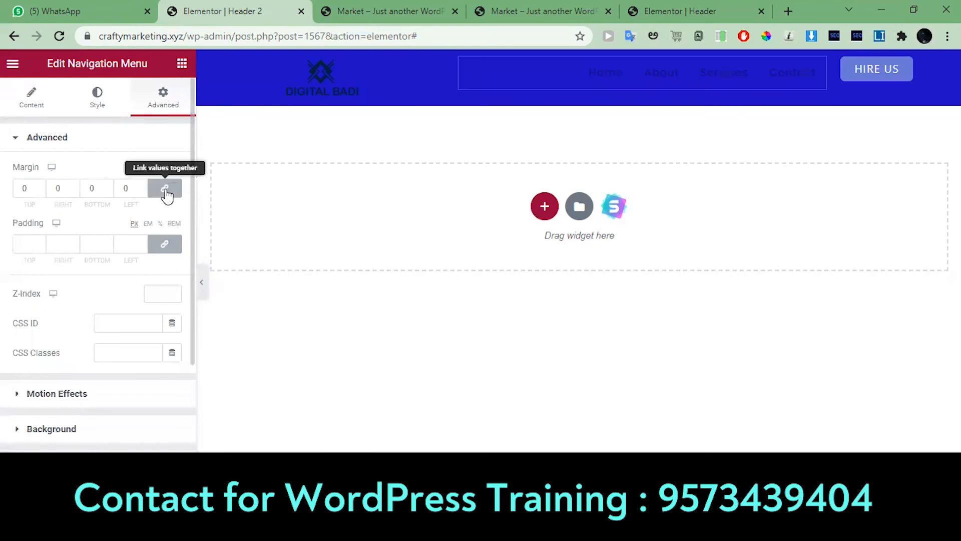
click(167, 194)
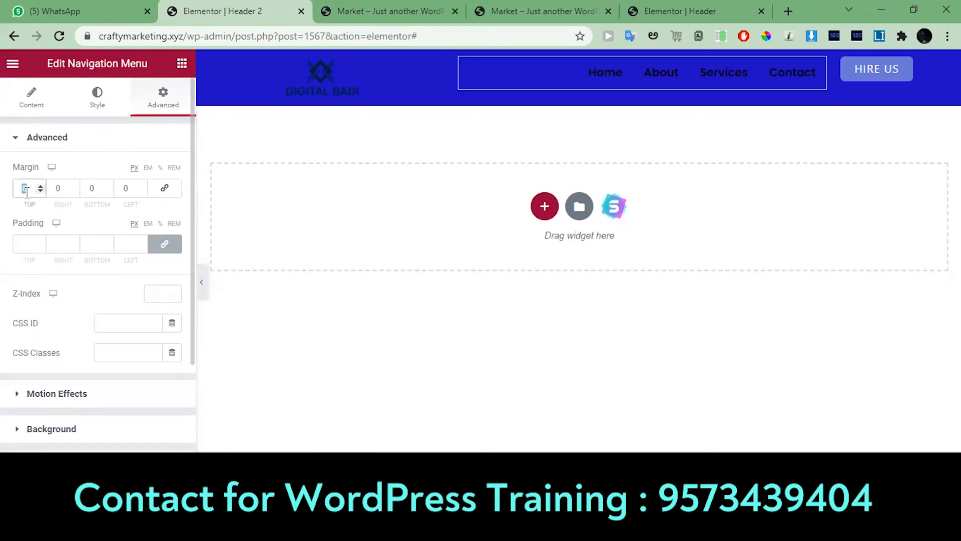
text(15)
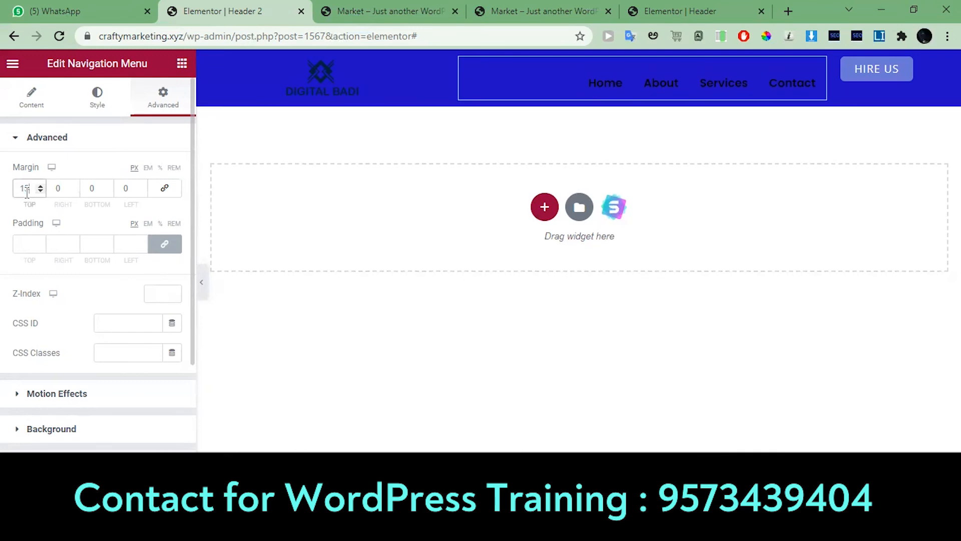
key(BackSpace)
key(BackSpace)
text(010)
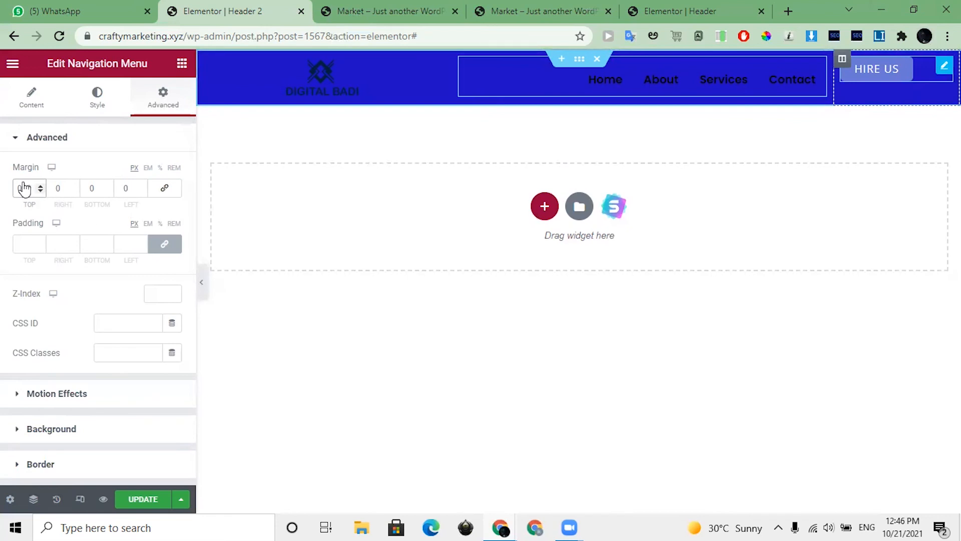
Step: Give the Hire us button an unlinked top margin of 10 px and preview the header without the editing panel
click(876, 69)
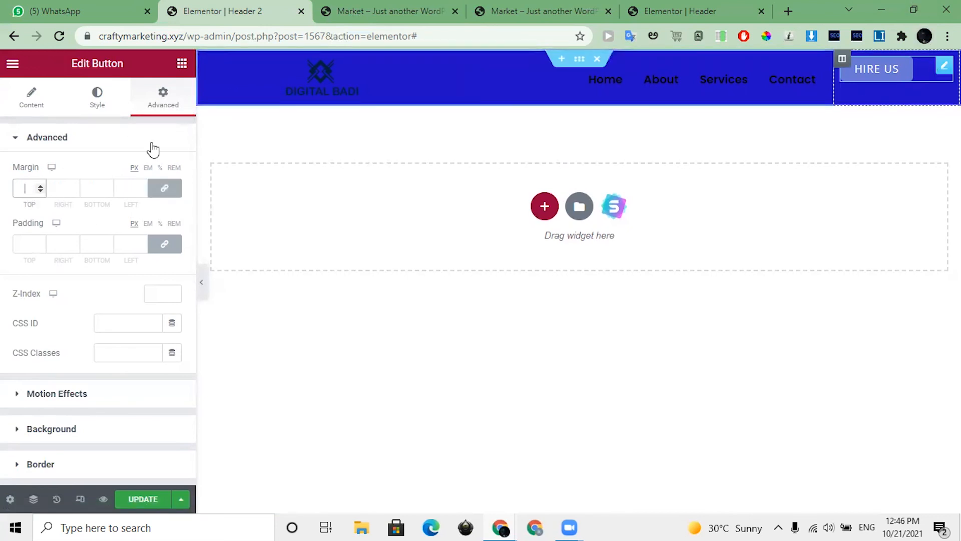
click(159, 191)
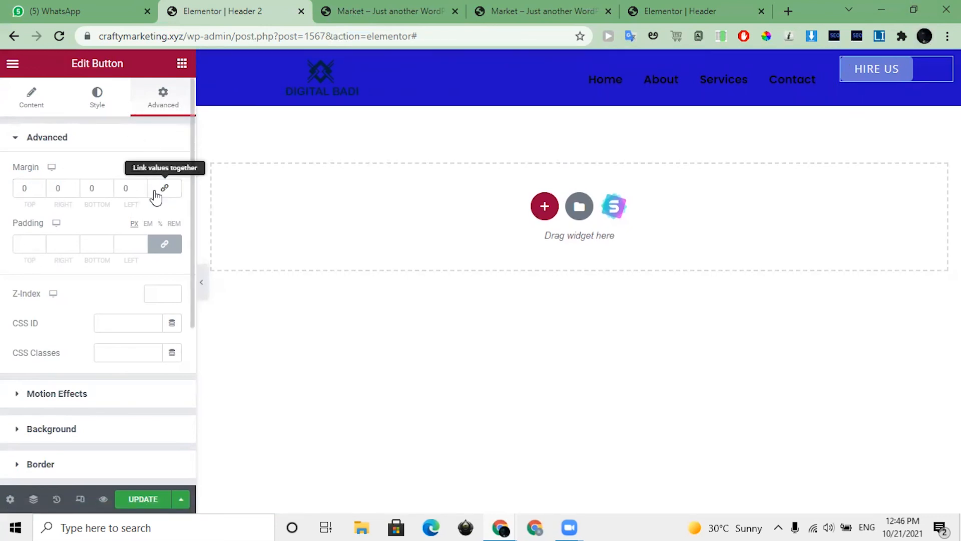
double_click(14, 190)
text(10)
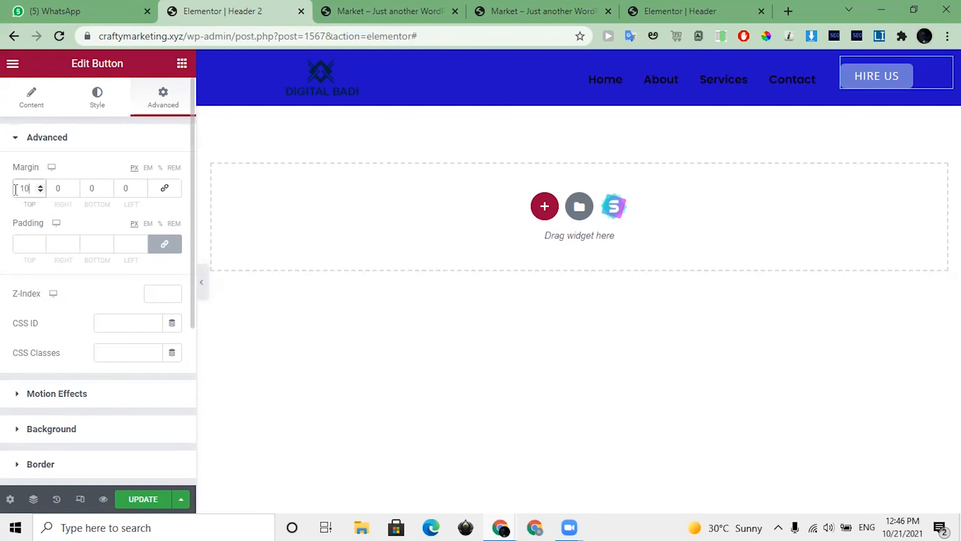
click(202, 282)
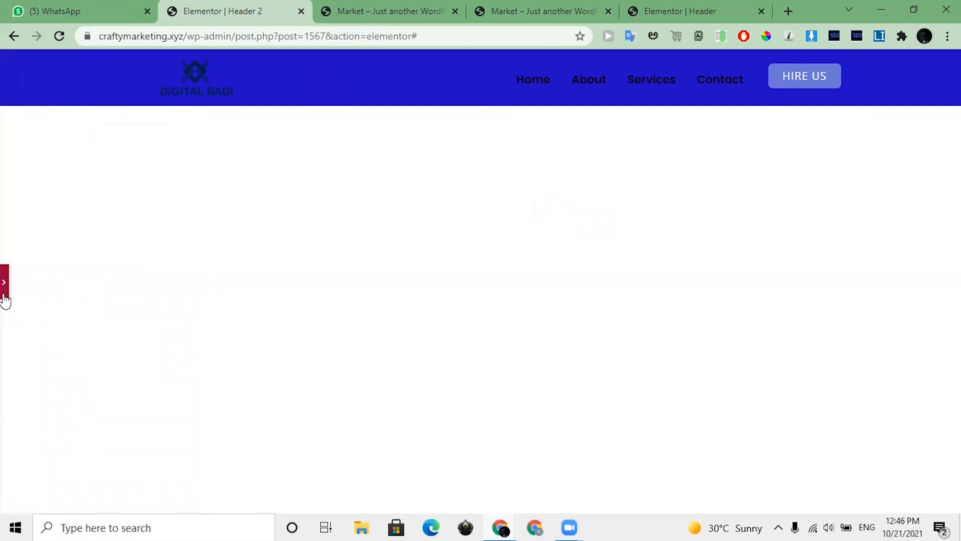
click(4, 292)
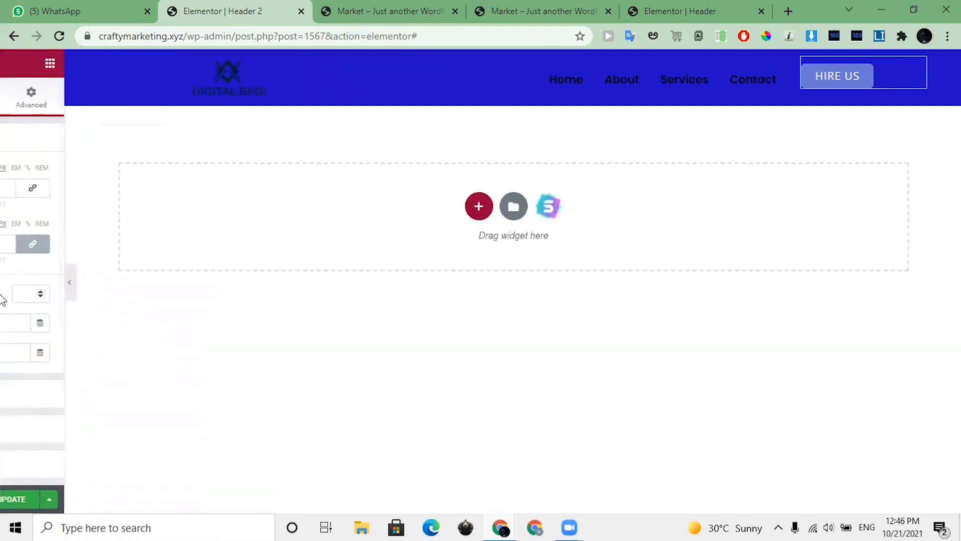
Step: Try a 10 px top margin on the header section and reset it to 0
click(576, 61)
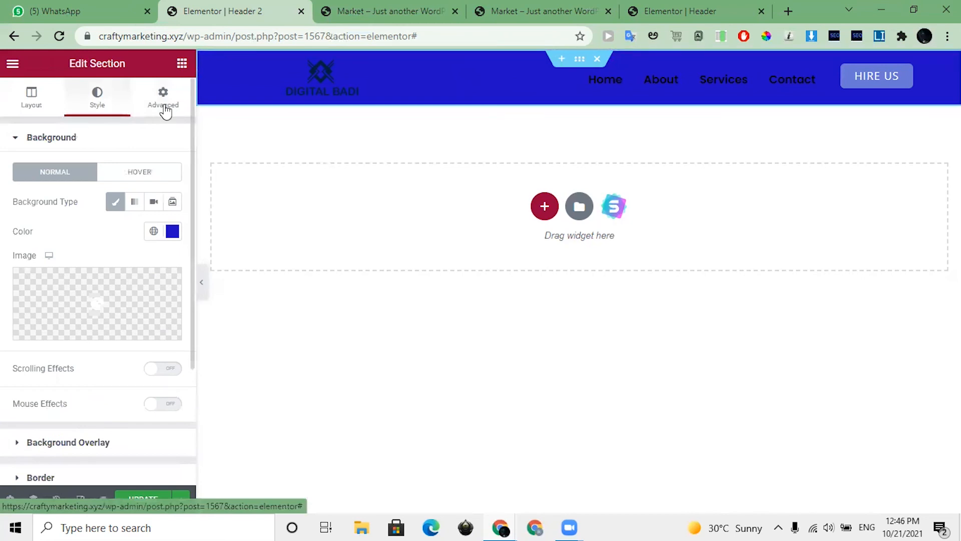
click(162, 100)
click(165, 189)
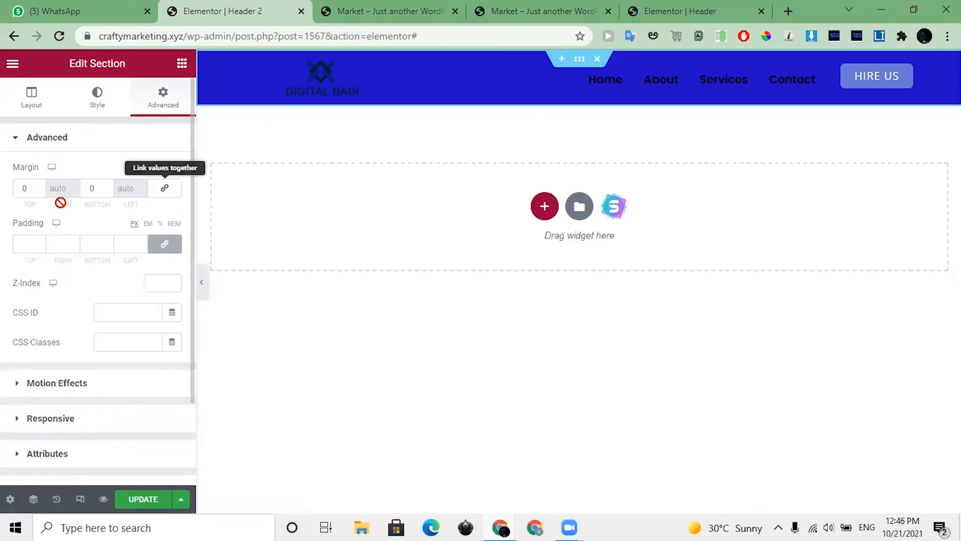
click(24, 187)
text(10)
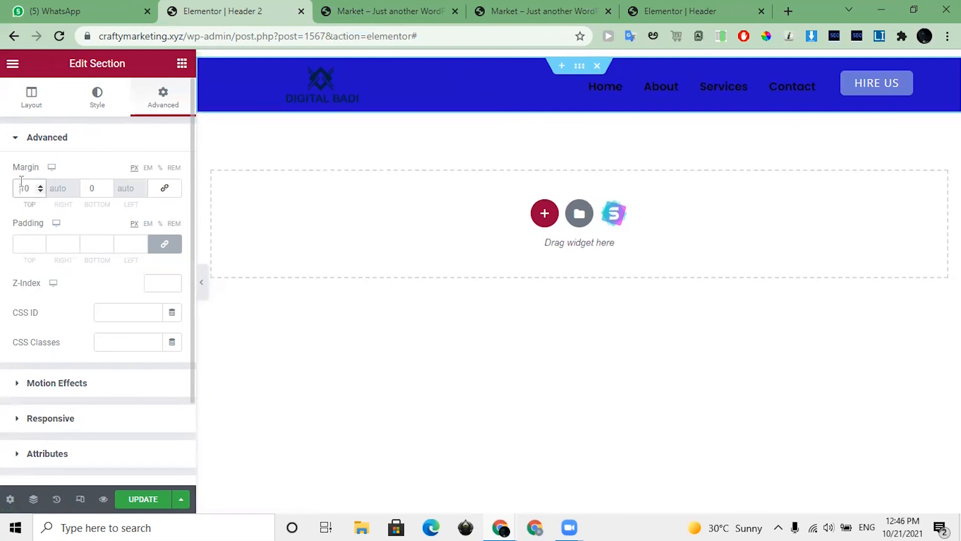
double_click(21, 186)
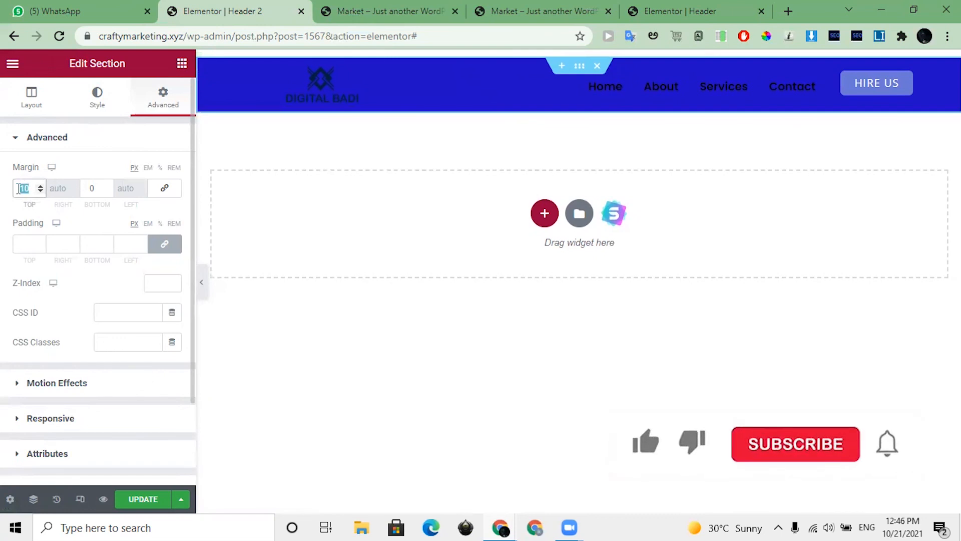
text(0)
Step: Unlink the header section's padding values and set the bottom padding to 10 px
click(169, 248)
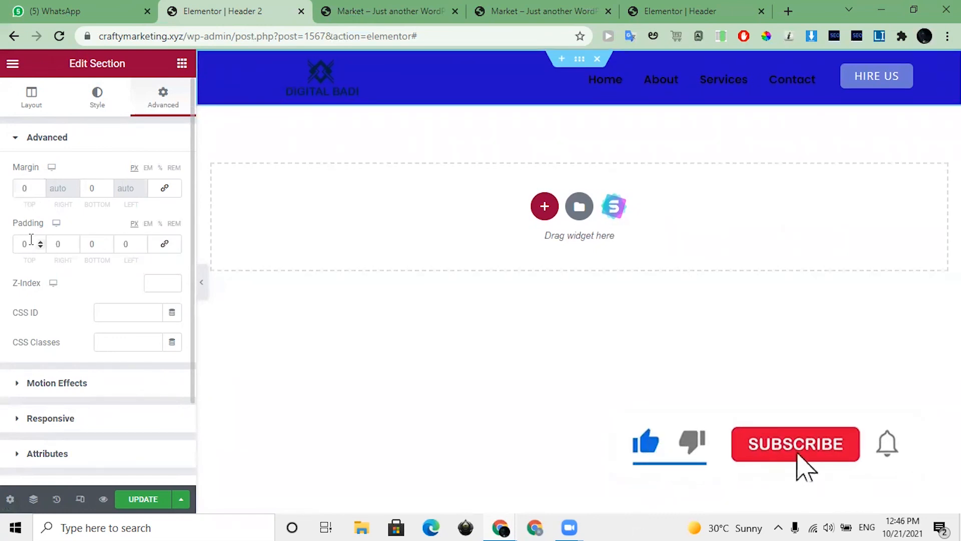
double_click(100, 244)
text(10)
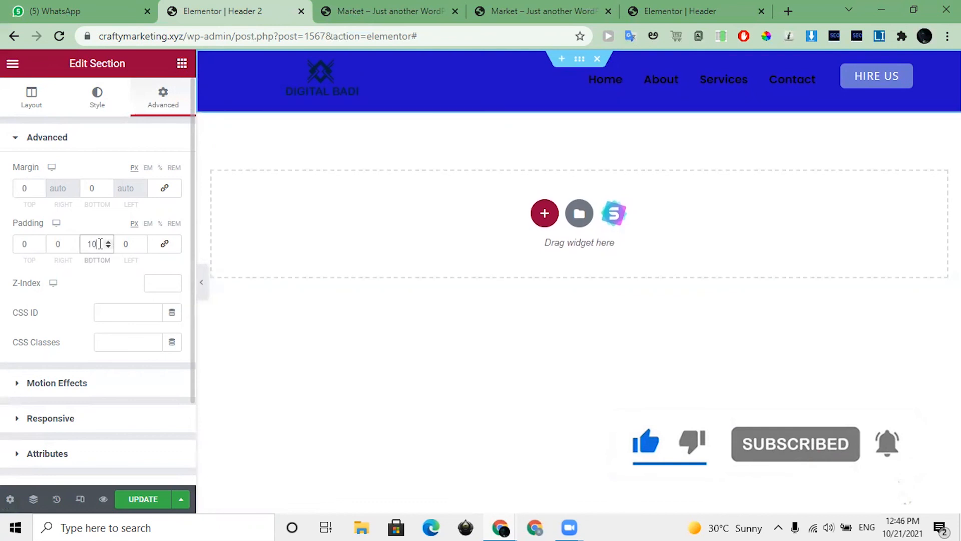
Step: Update the header template and check the header on the live Market home page
click(141, 507)
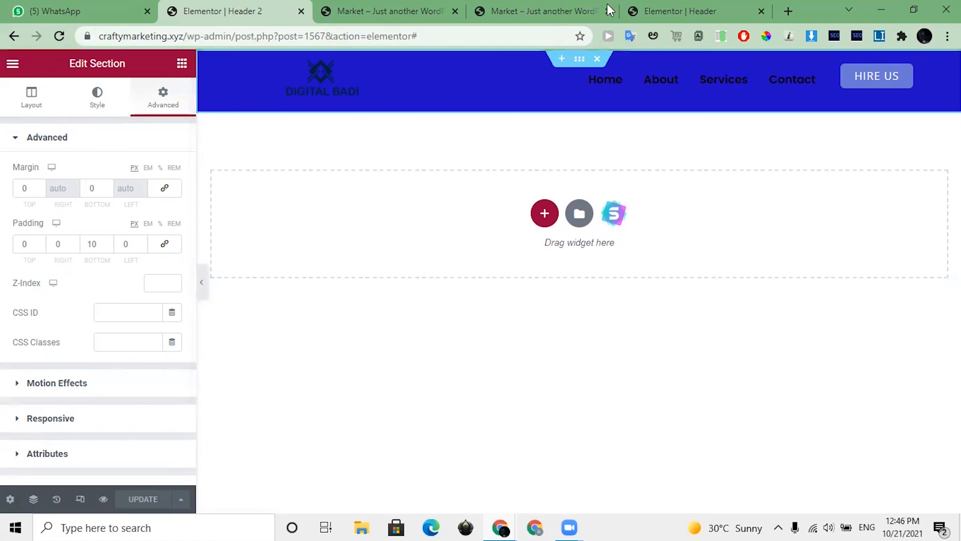
click(535, 10)
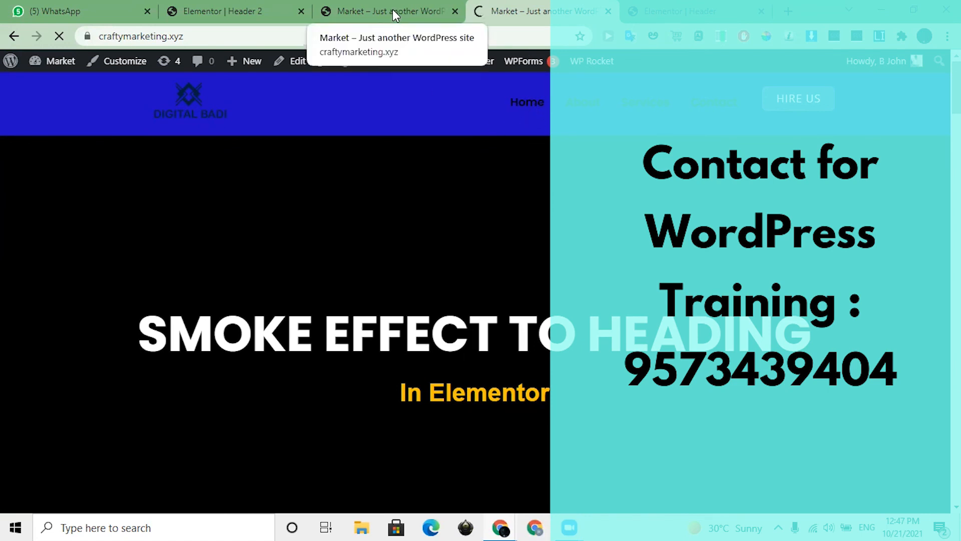
click(275, 3)
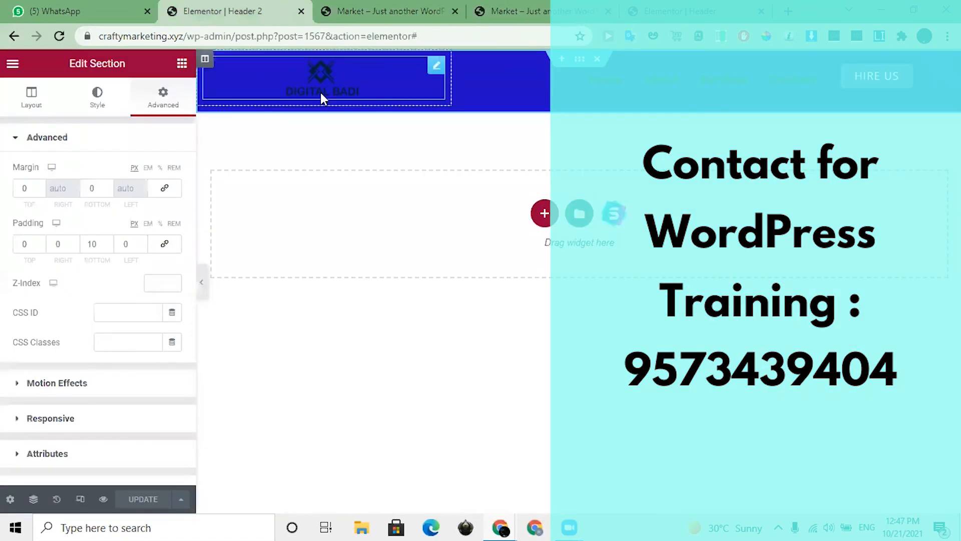
Step: Set the logo image's link type to Custom URL and start entering its address
click(346, 84)
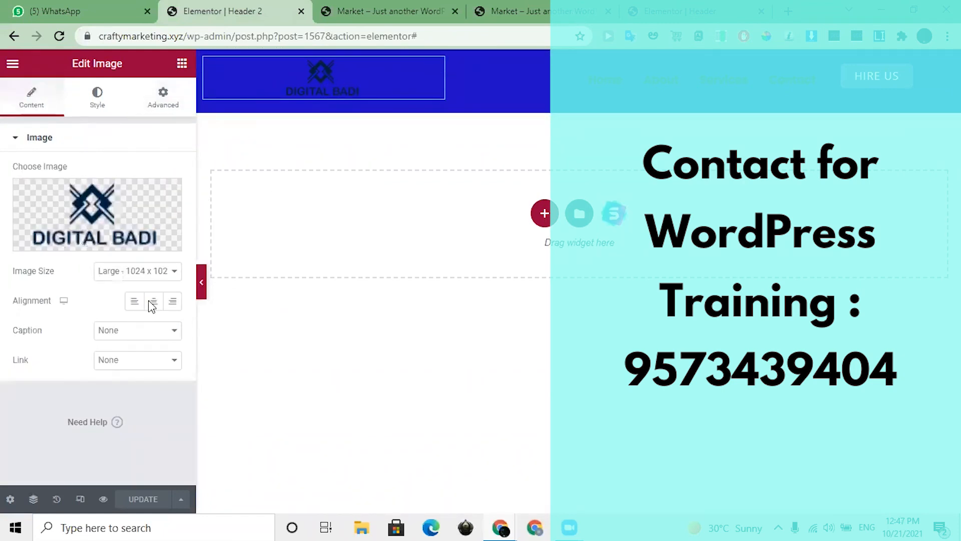
click(108, 360)
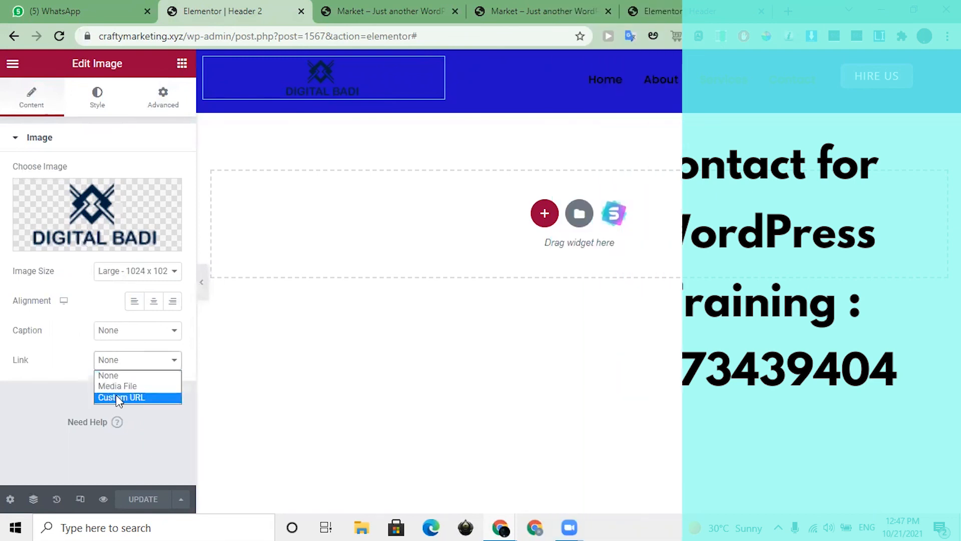
click(118, 397)
click(49, 395)
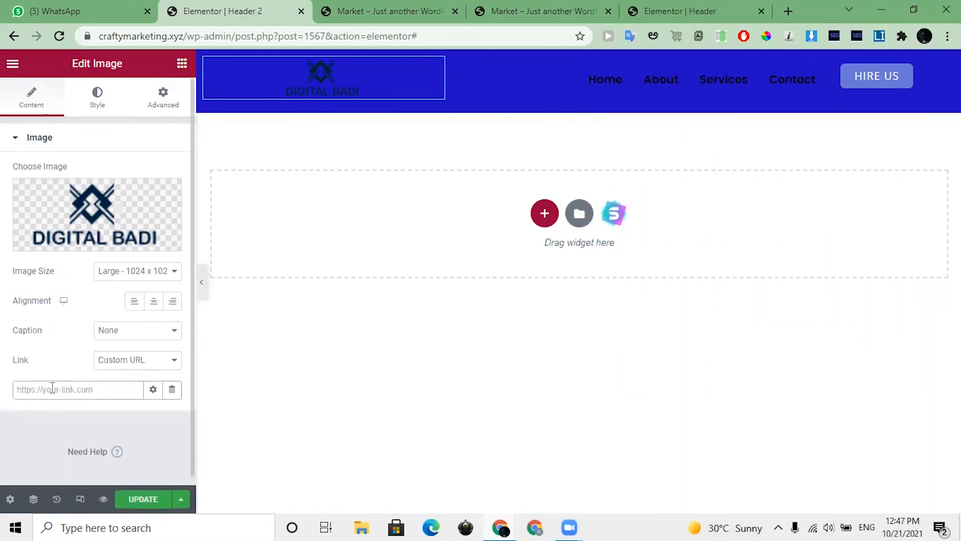